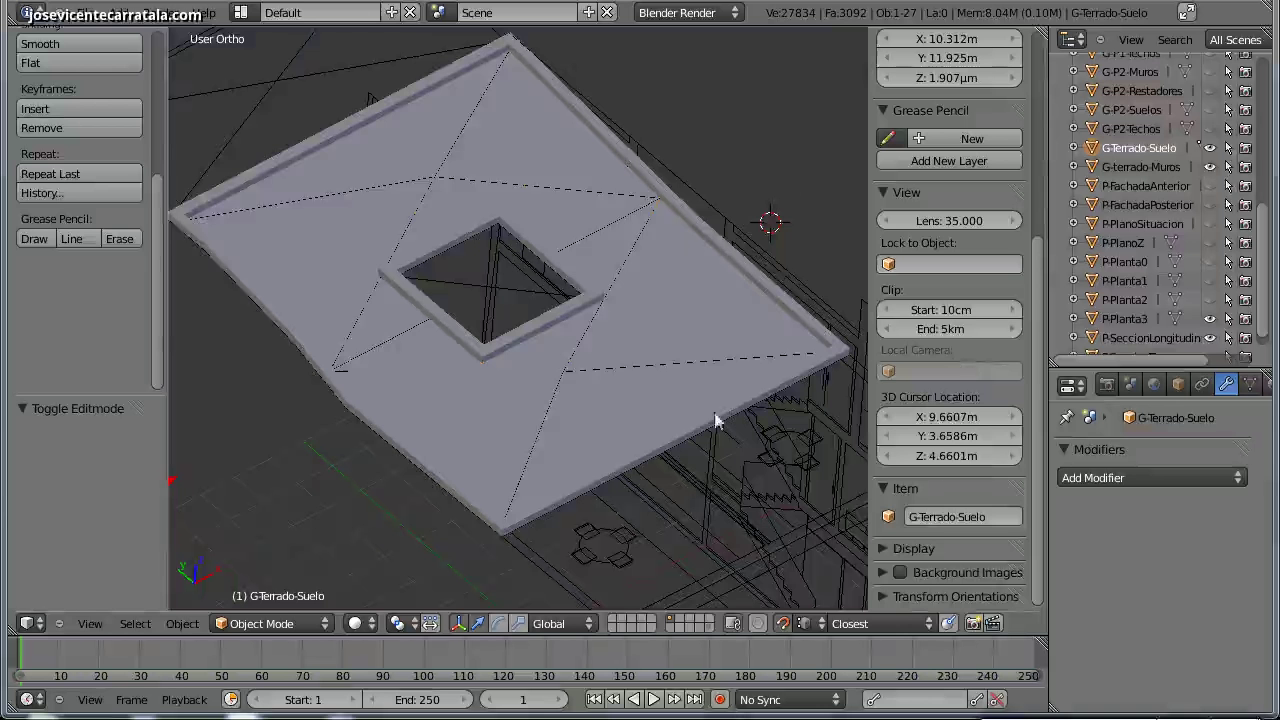
- Hide G-Terrado-Suelo, P-Planta3 and P-SeccionLongitudinal, and show the P-Planta2 floor plan
left_click(782, 184)
middle_click_drag(782, 184, 720, 142, "shift")
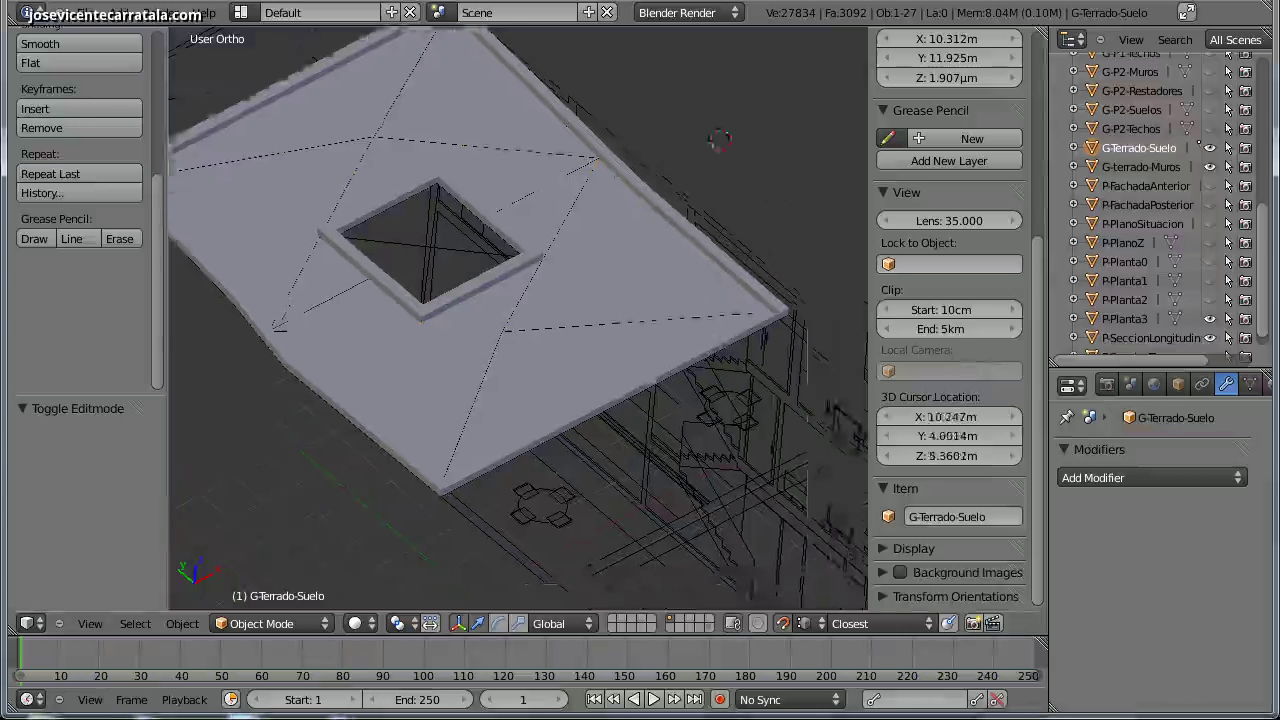
left_click(1210, 147)
mouse_move(791, 414)
middle_mouse_down()
mouse_move(611, 391)
mouse_move(829, 378)
middle_mouse_up()
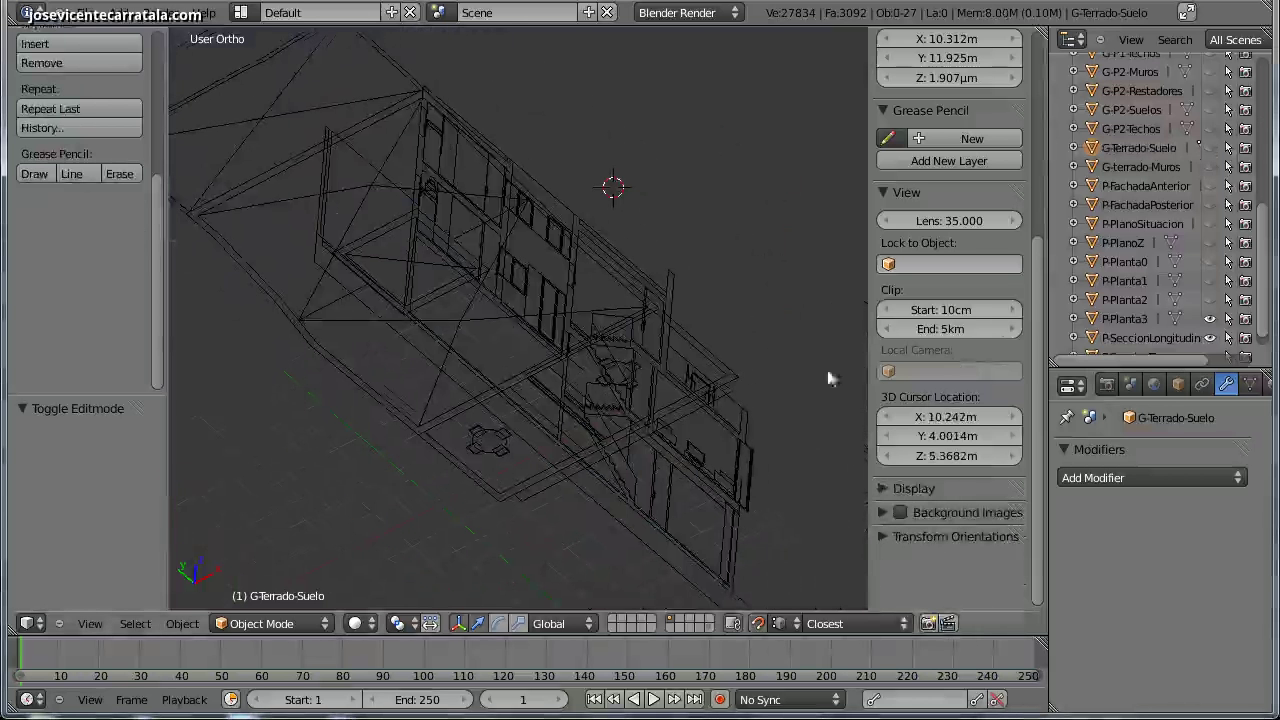
scroll(1170, 270, "down", 1)
left_click(1210, 301)
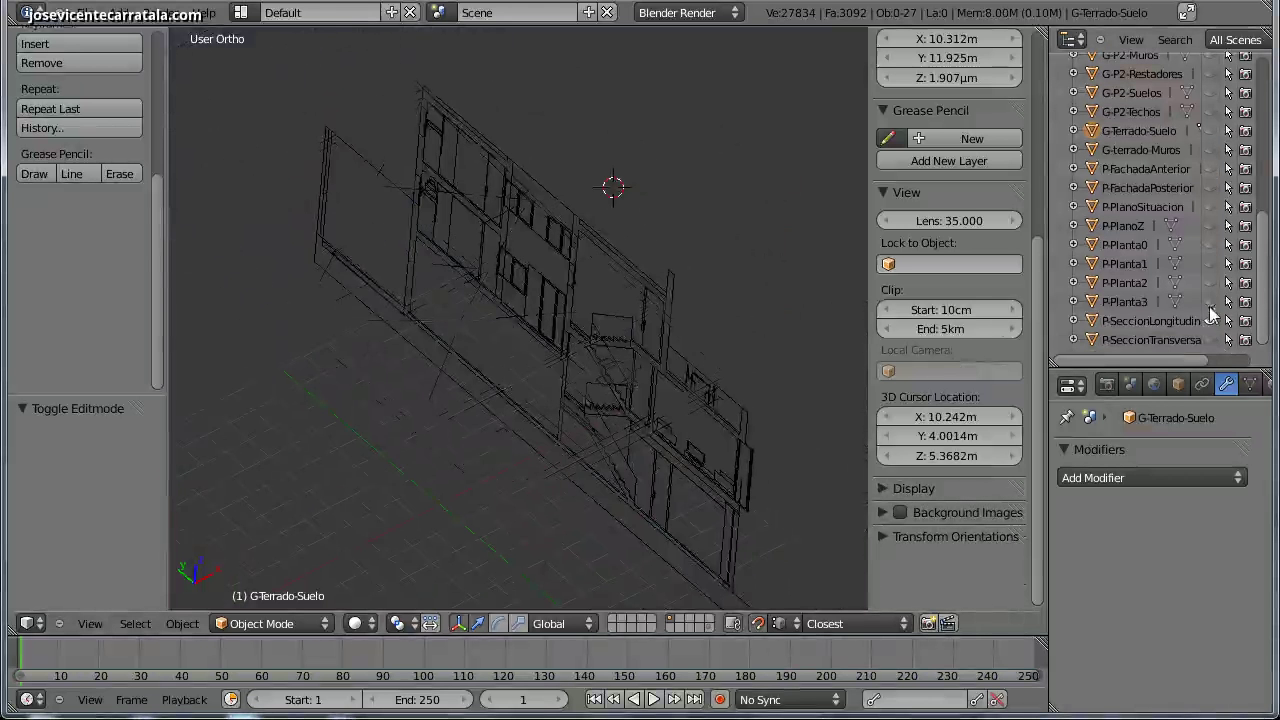
left_click(1210, 320)
left_click(1210, 282)
- Switch to the Numpad 7 top view and centre the terrace
scroll(672, 374, "up", 3)
scroll(667, 395, "up", 2)
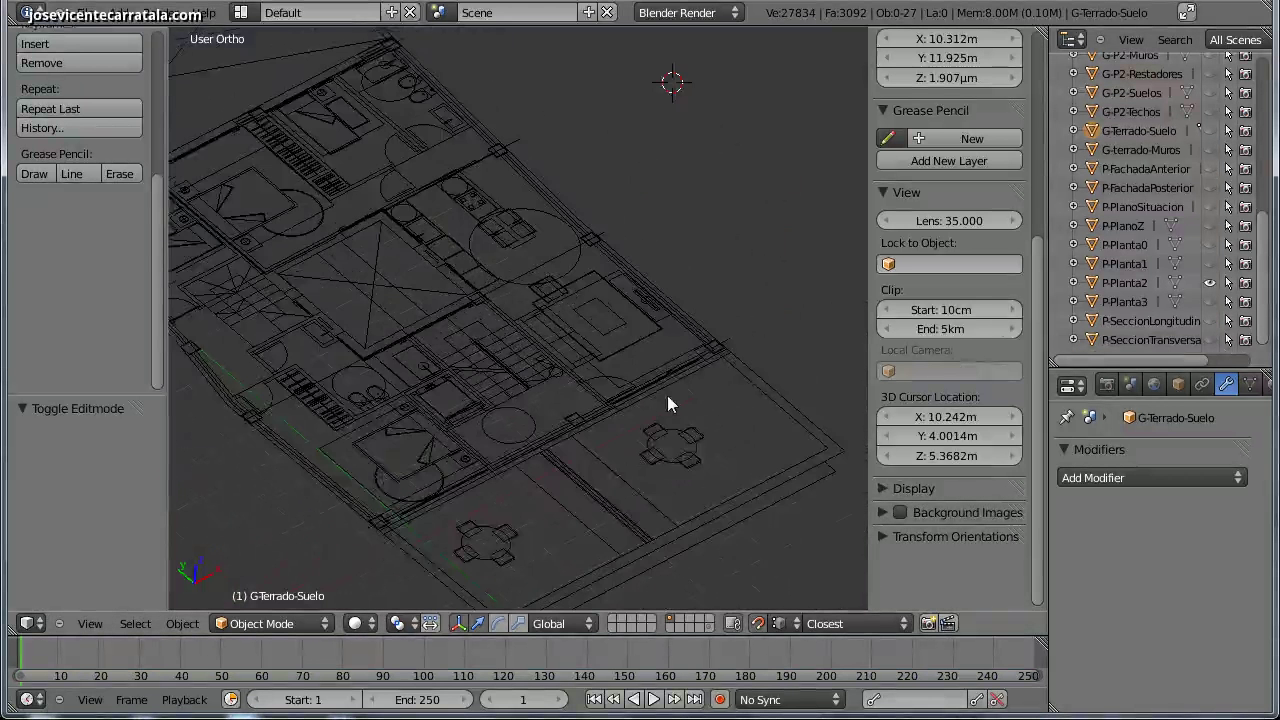
key("KP_7")
middle_click_drag(654, 352, 607, 318, "shift")
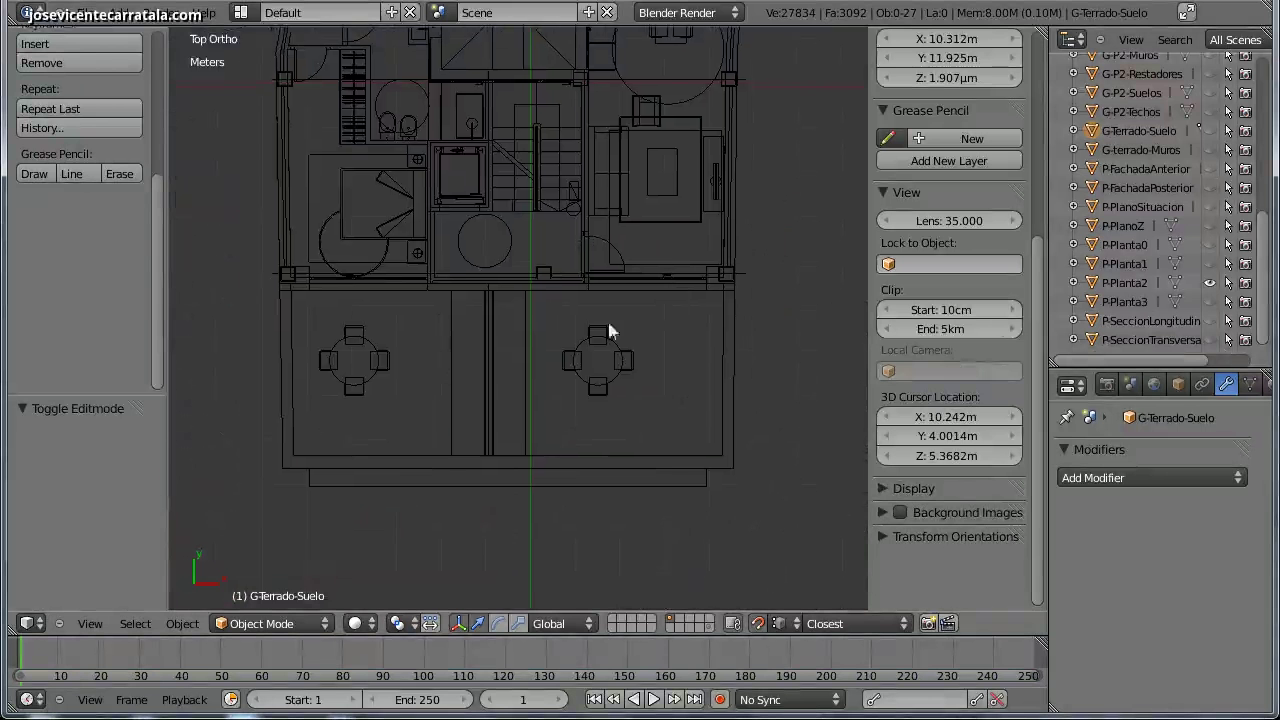
- Add a Cube, move it left of the terrace, and enter Edit Mode
left_click(100, 13)
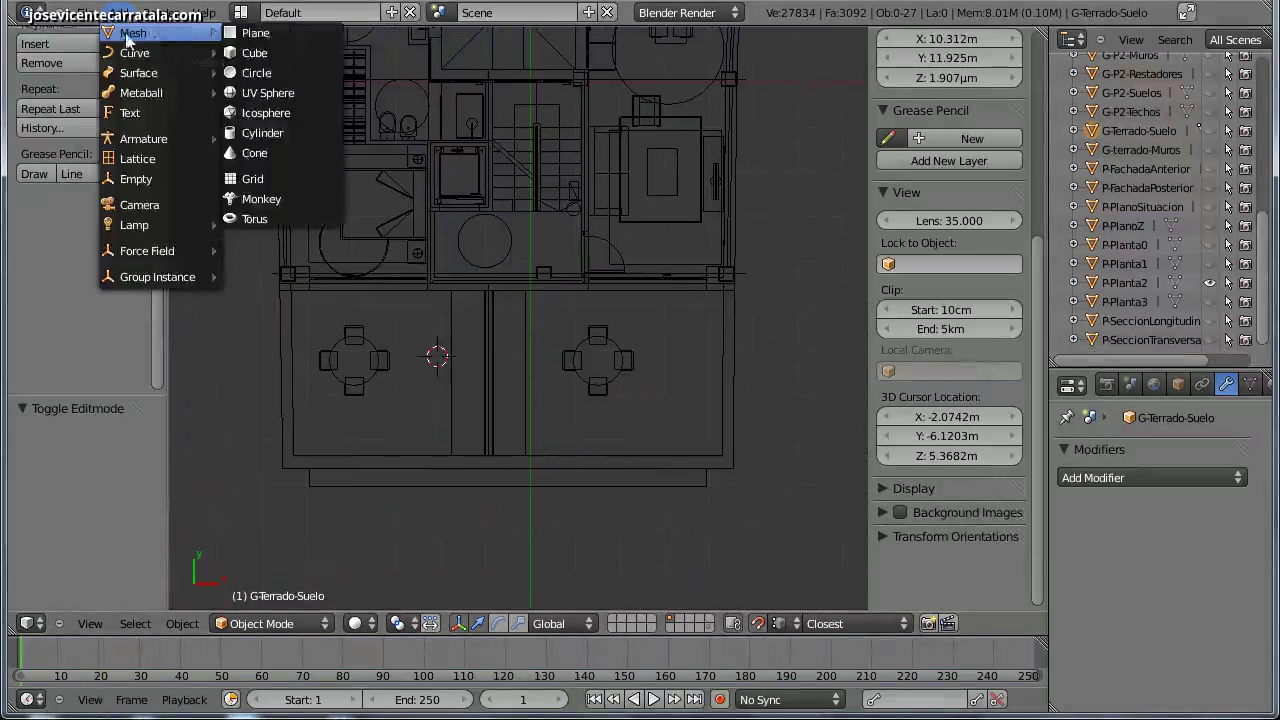
left_click(290, 49)
key("g")
left_click(233, 329)
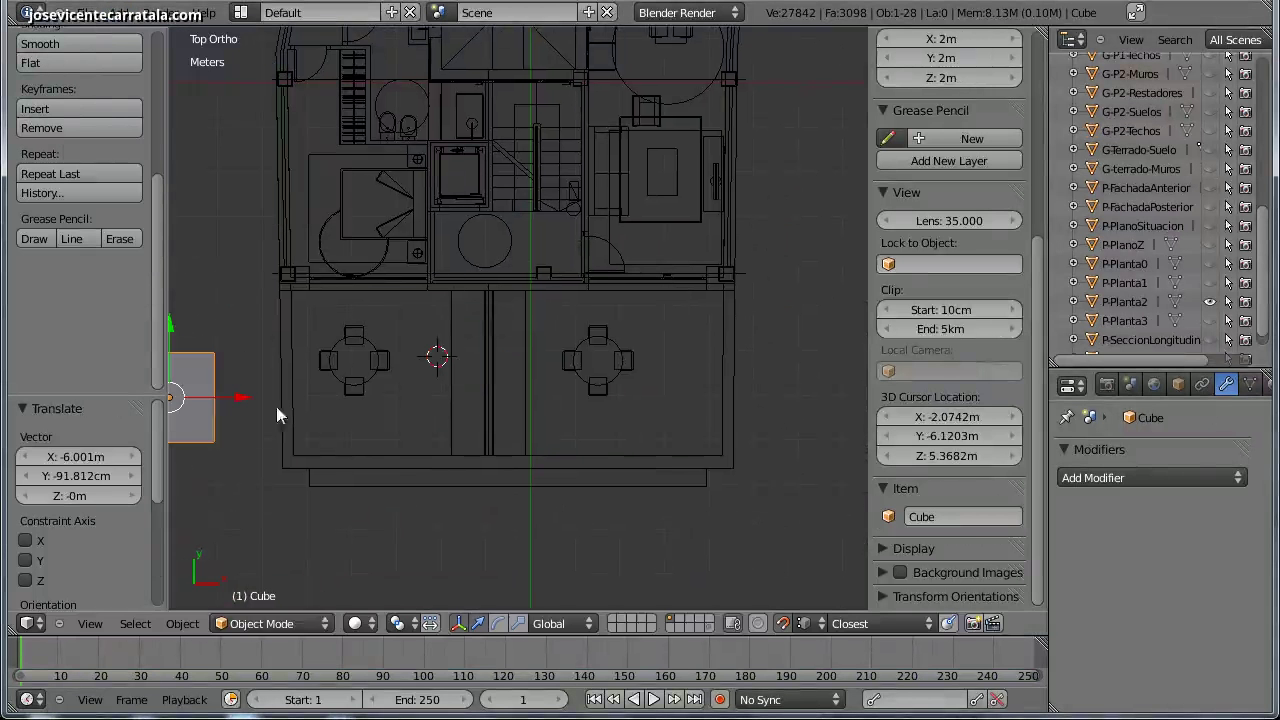
left_click(265, 623)
left_click(283, 583)
- Deselect all and place a new starting vertex on the terrace's left wall
middle_click_drag(354, 409, 403, 386, "shift")
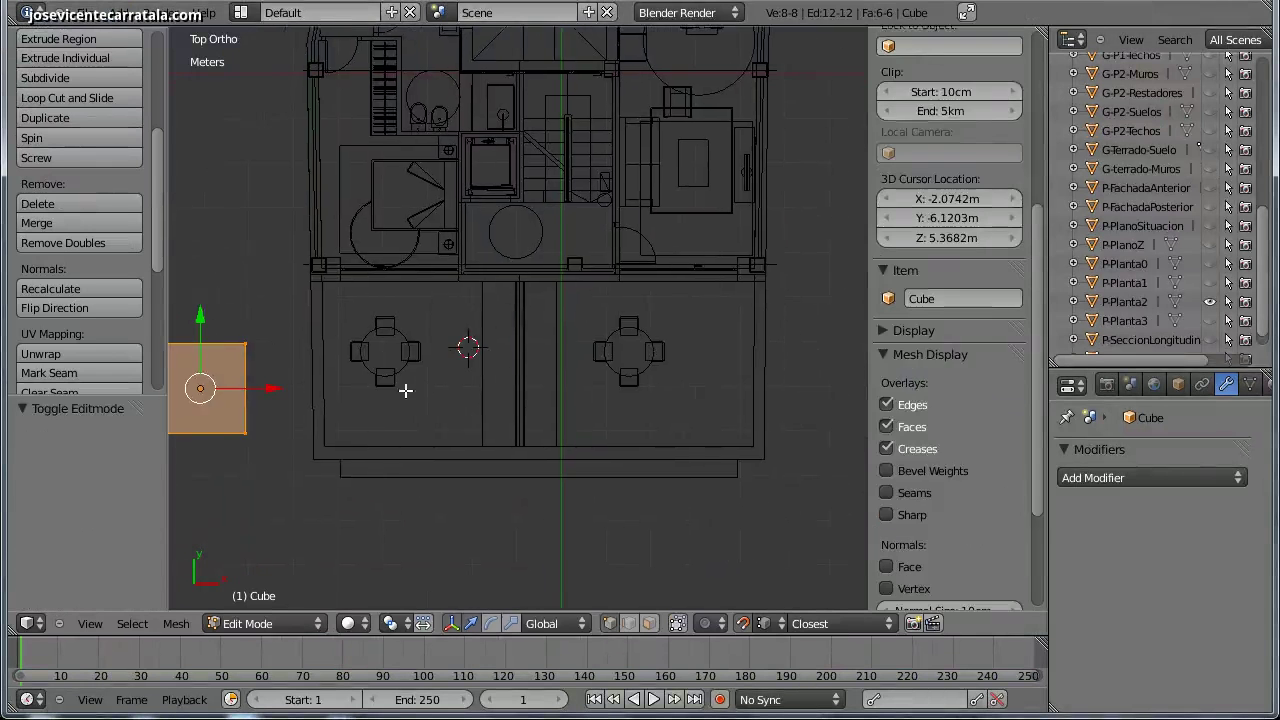
key("a")
scroll(320, 329, "up", 2)
right_click(311, 293, "ctrl")
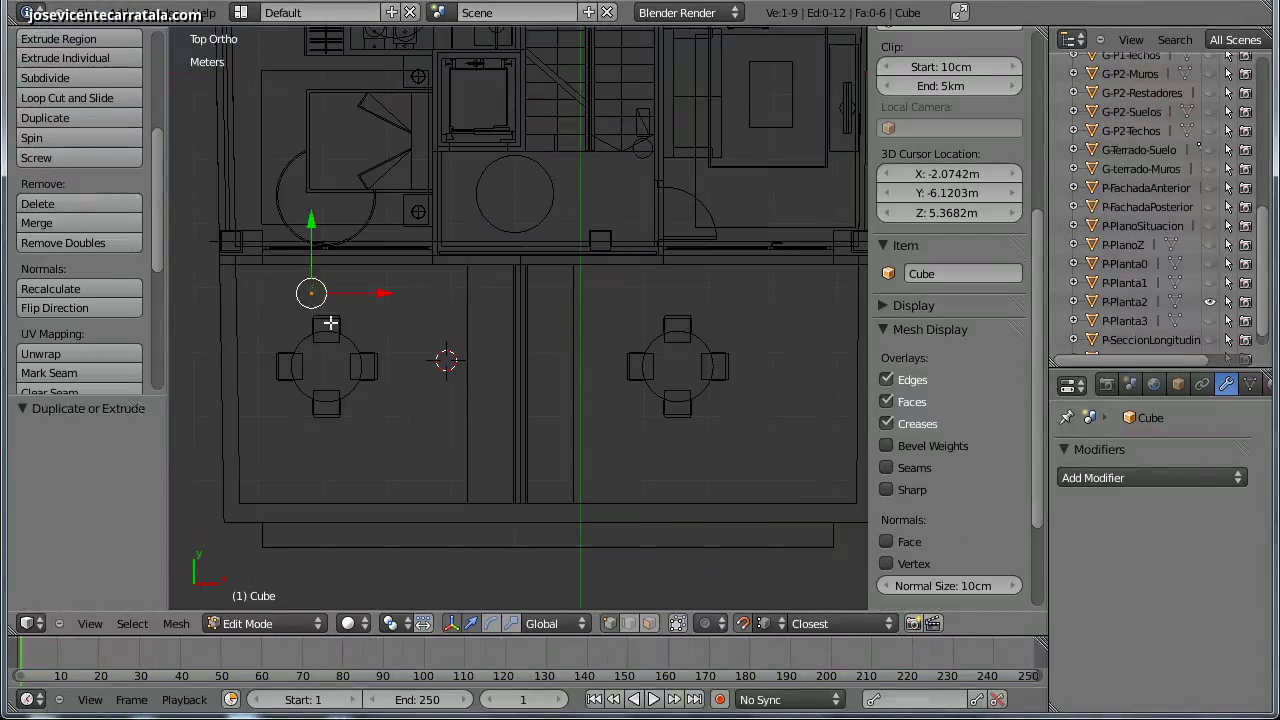
key("g")
left_click(220, 266)
- Extrude vertices down the left wall, along the bottom, up the right wall, then 25 cm inward
key("e")
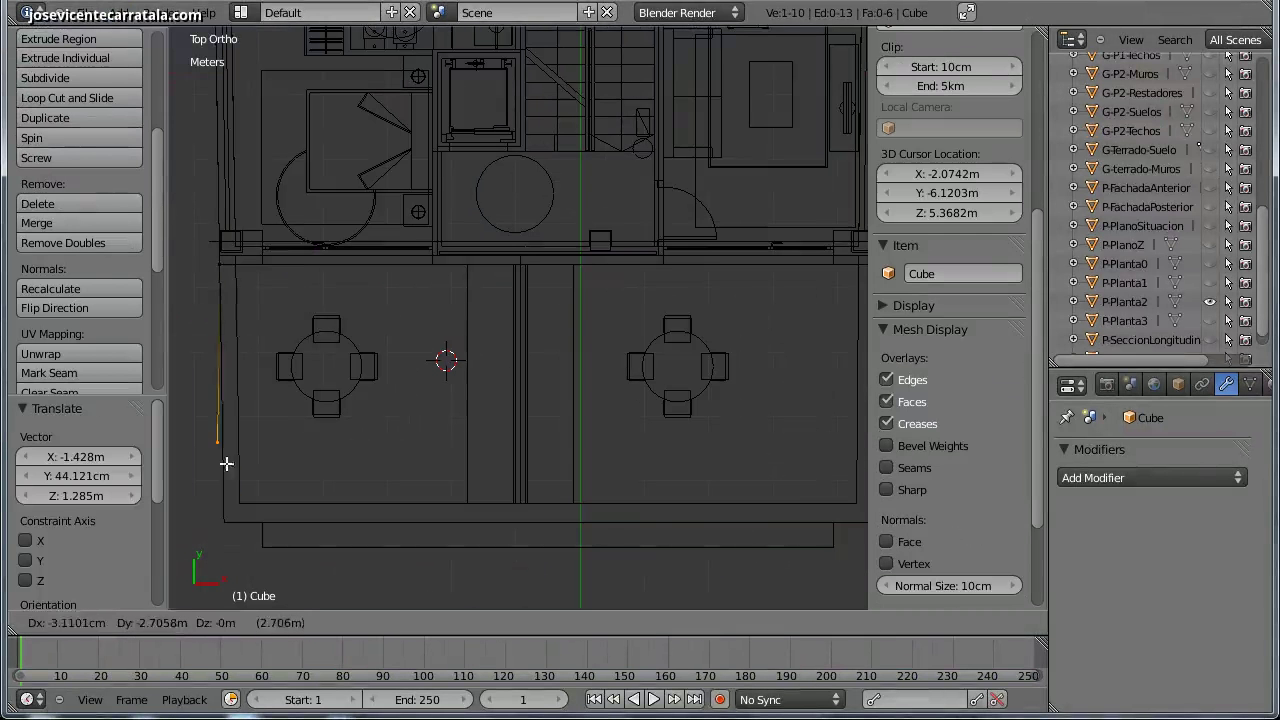
left_click(222, 521)
scroll(222, 521, "down", 1)
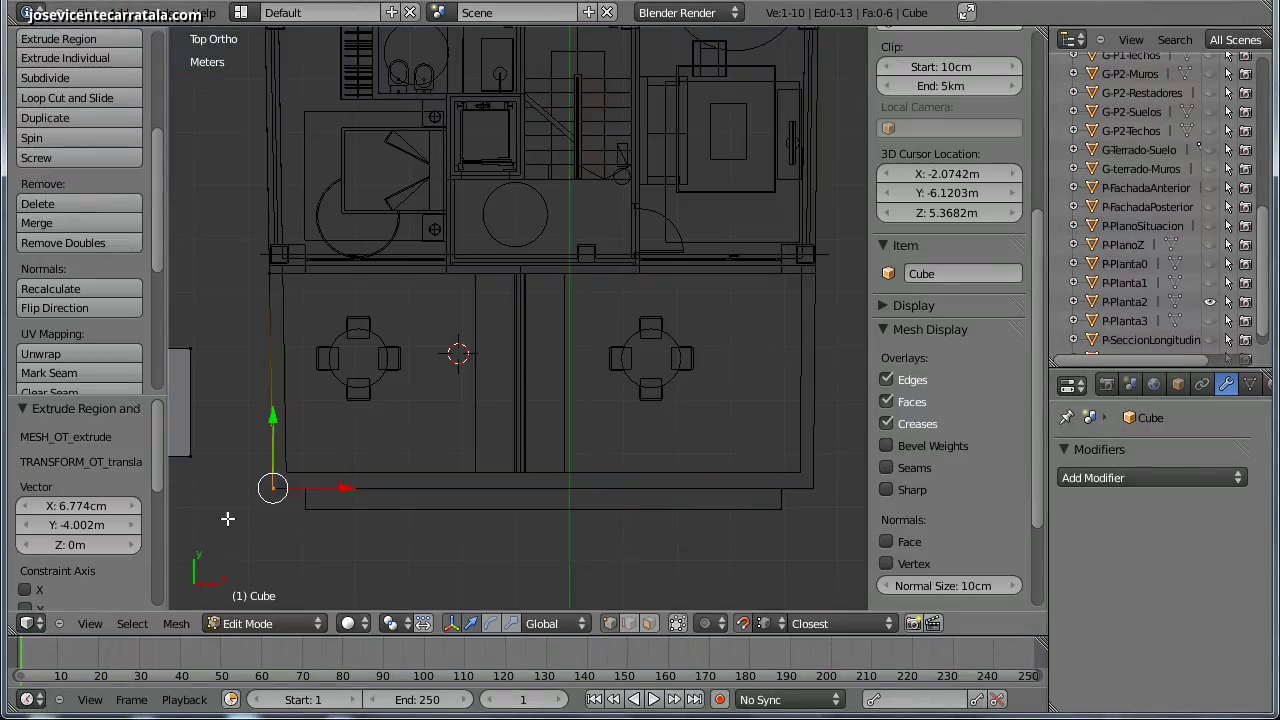
key("e")
left_click(813, 487)
key("e")
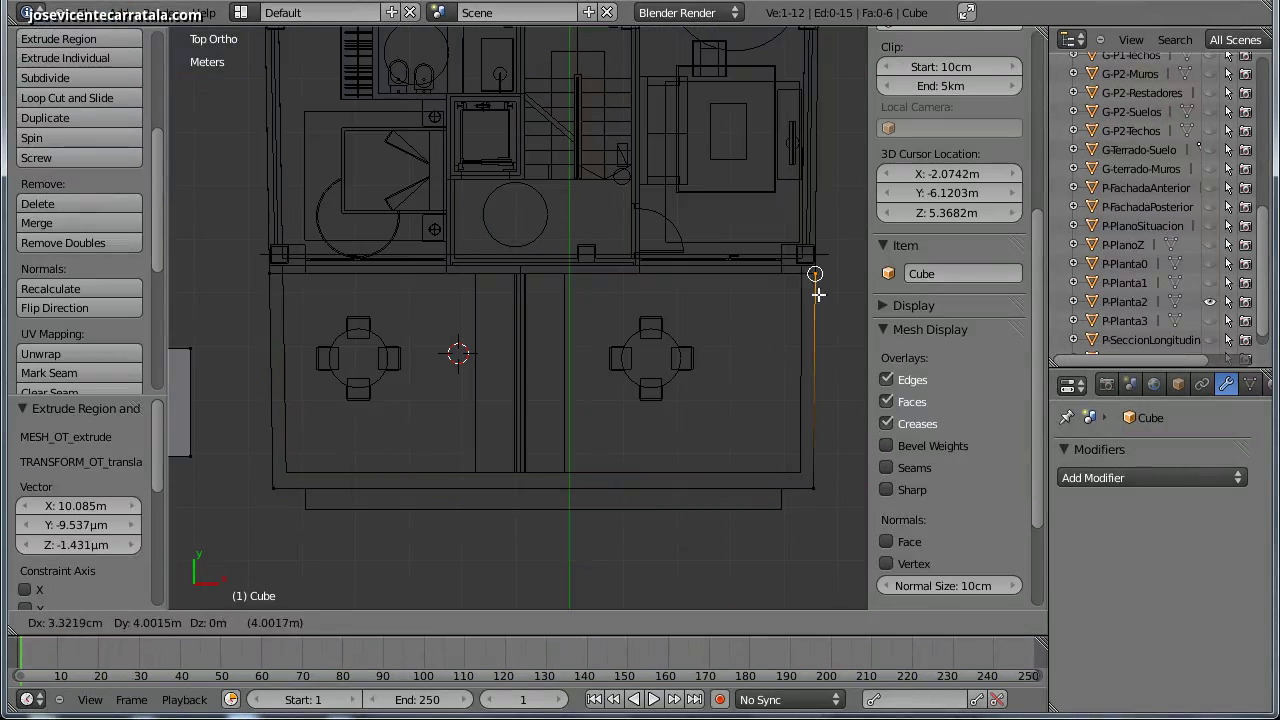
left_click(813, 274)
key("e")
left_click(797, 283)
- Extrude the inner right wall, the inner bottom edge, and up the middle divider
key("e")
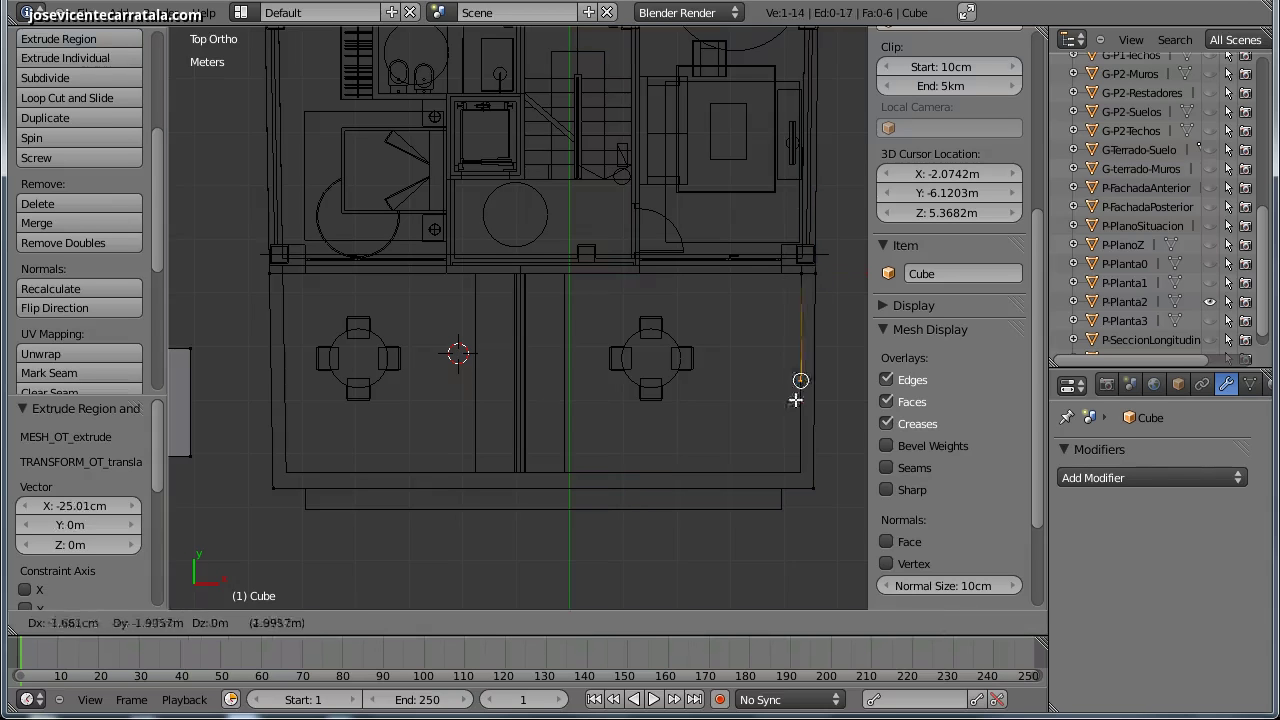
left_click(800, 470)
key("e")
left_click(524, 472)
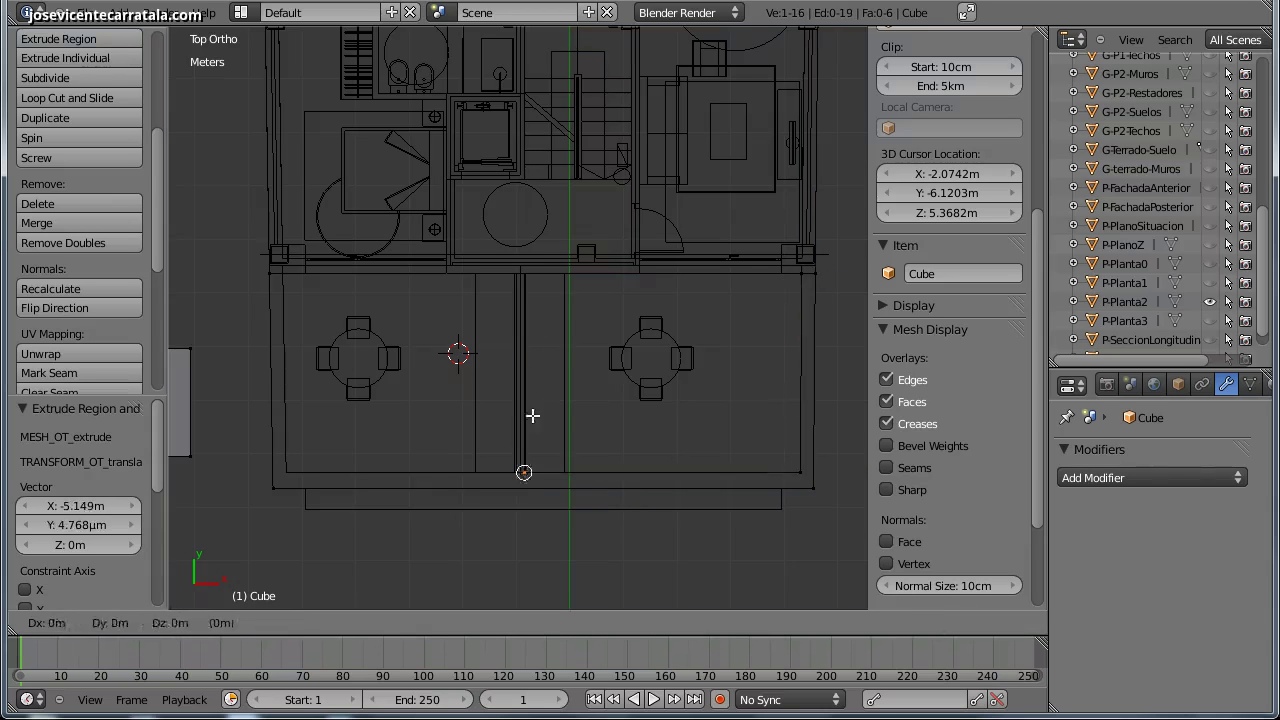
key("e")
left_click(524, 274)
- Extrude across the divider's thickness, down it, left along the inner edge, and up the inner left wall
key("e")
key("x")
left_click(514, 274)
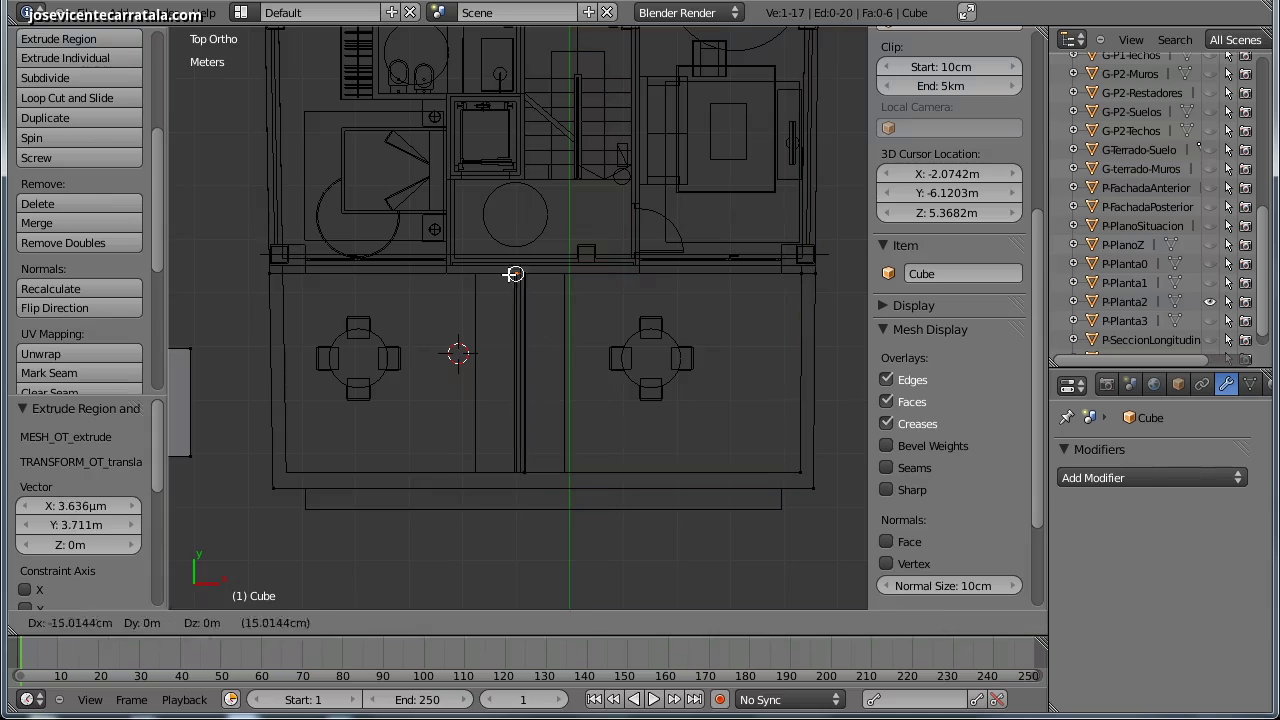
key("e")
left_click(505, 470)
key("e")
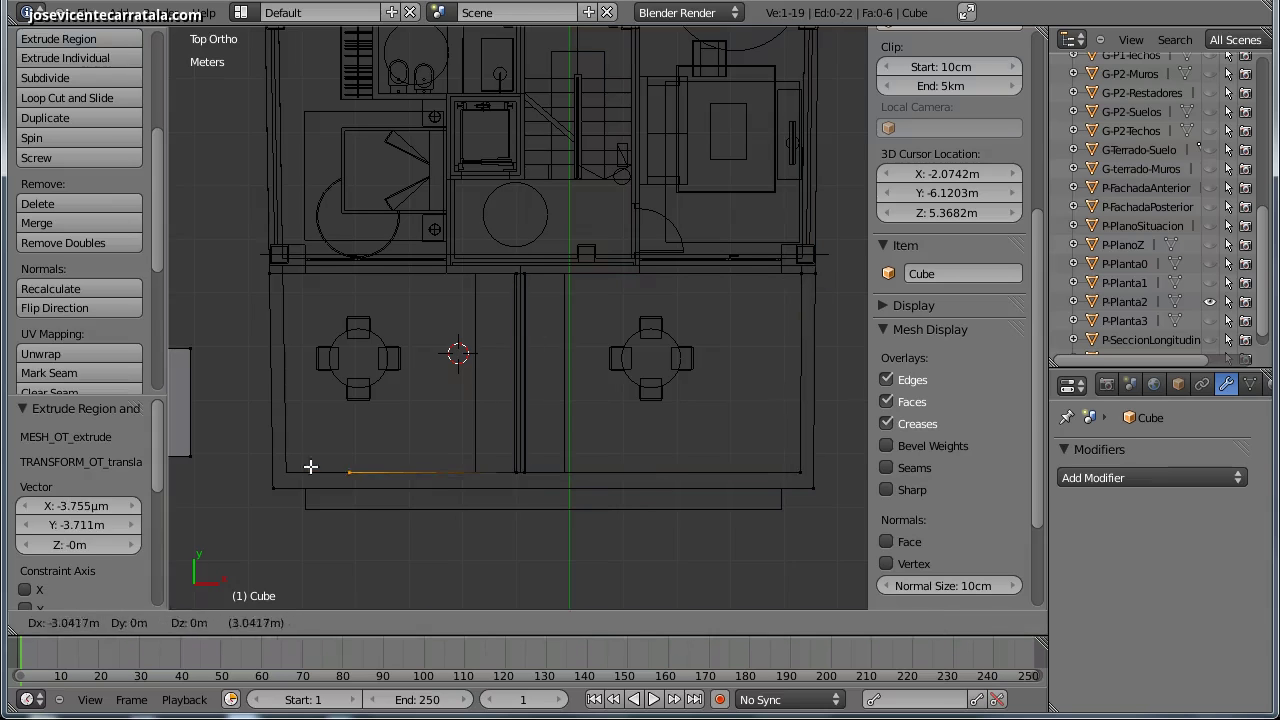
left_click(286, 472)
key("e")
left_click(284, 274)
- Extrude the final outline vertex 25 cm left to the outer wall, then zoom in
key("e")
key("x")
left_click(271, 274)
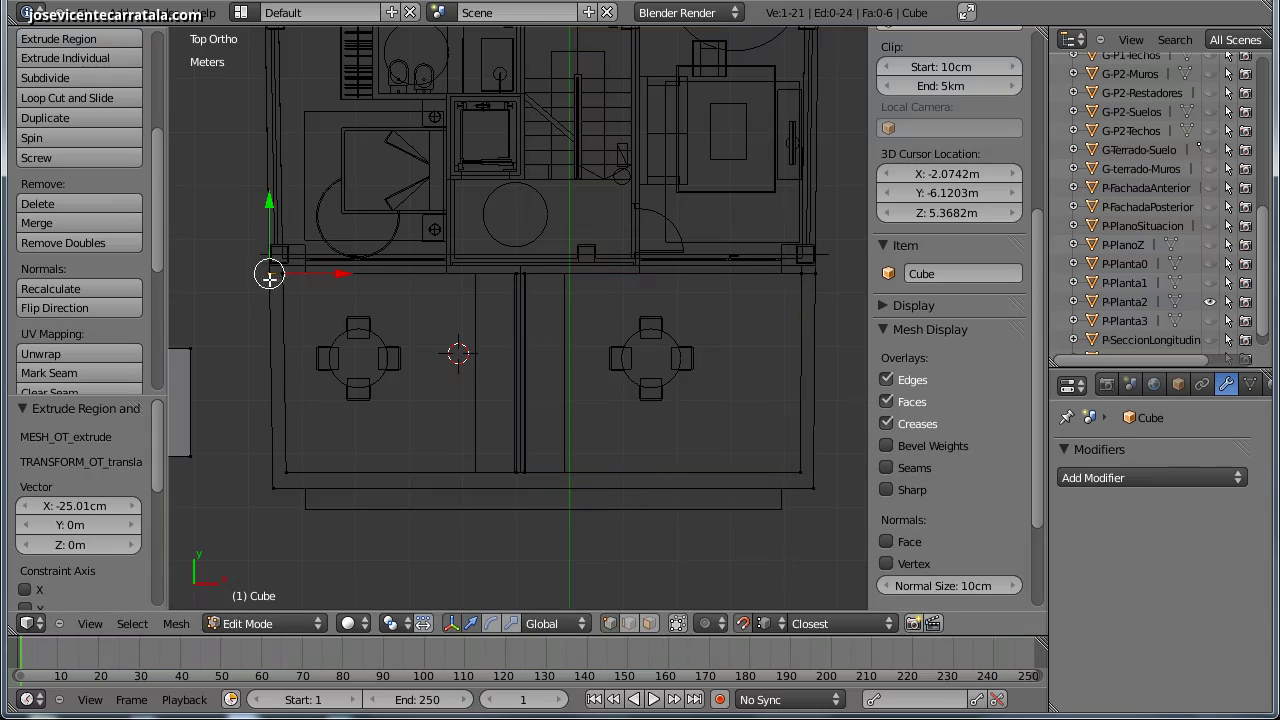
scroll(530, 455, "up", 2)
scroll(549, 284, "up", 2)
scroll(549, 284, "up", 3)
- Shift the divider's bottom corner vertex 3 cm right onto the plan's wall line
right_click(563, 451)
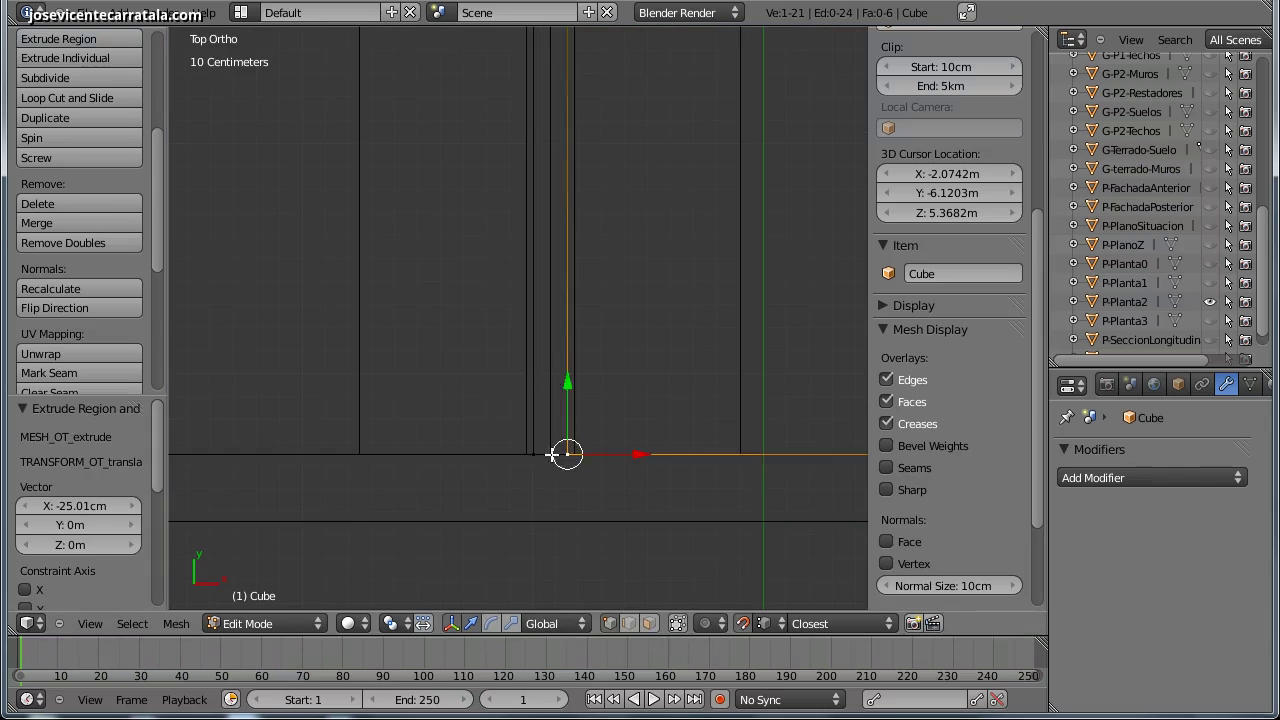
right_click(531, 451)
key("g")
left_click(516, 457)
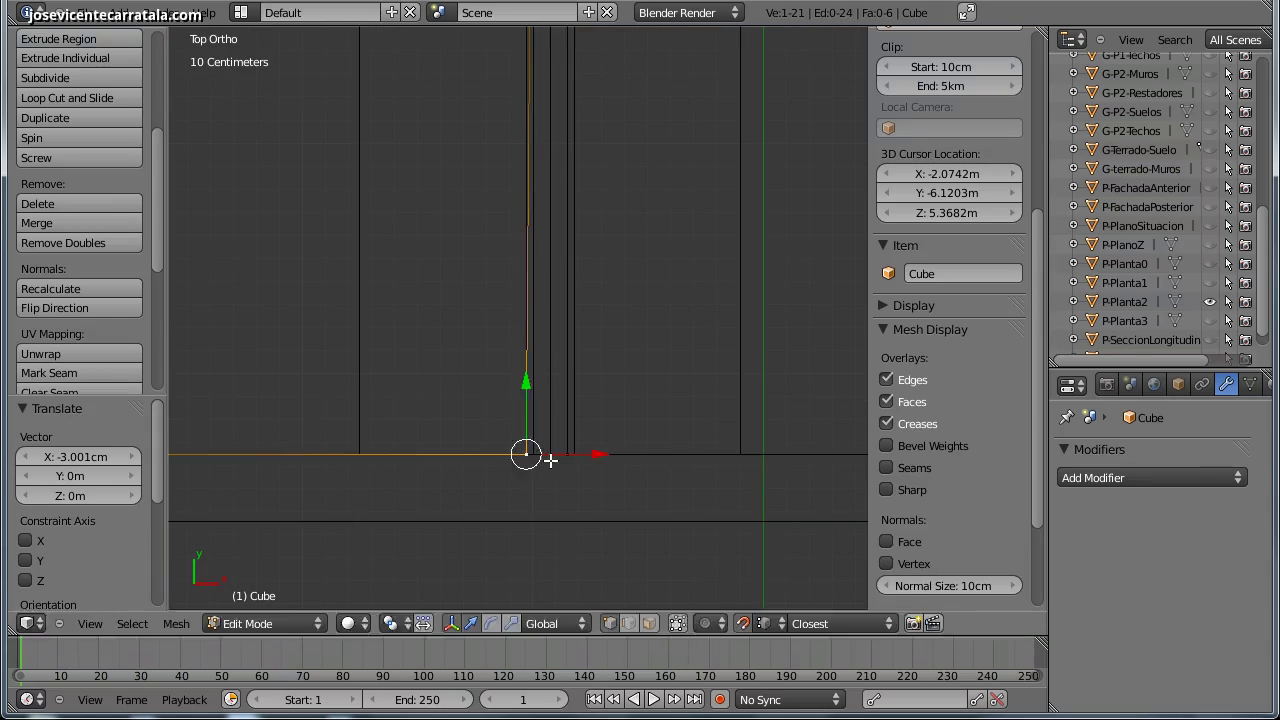
key("g")
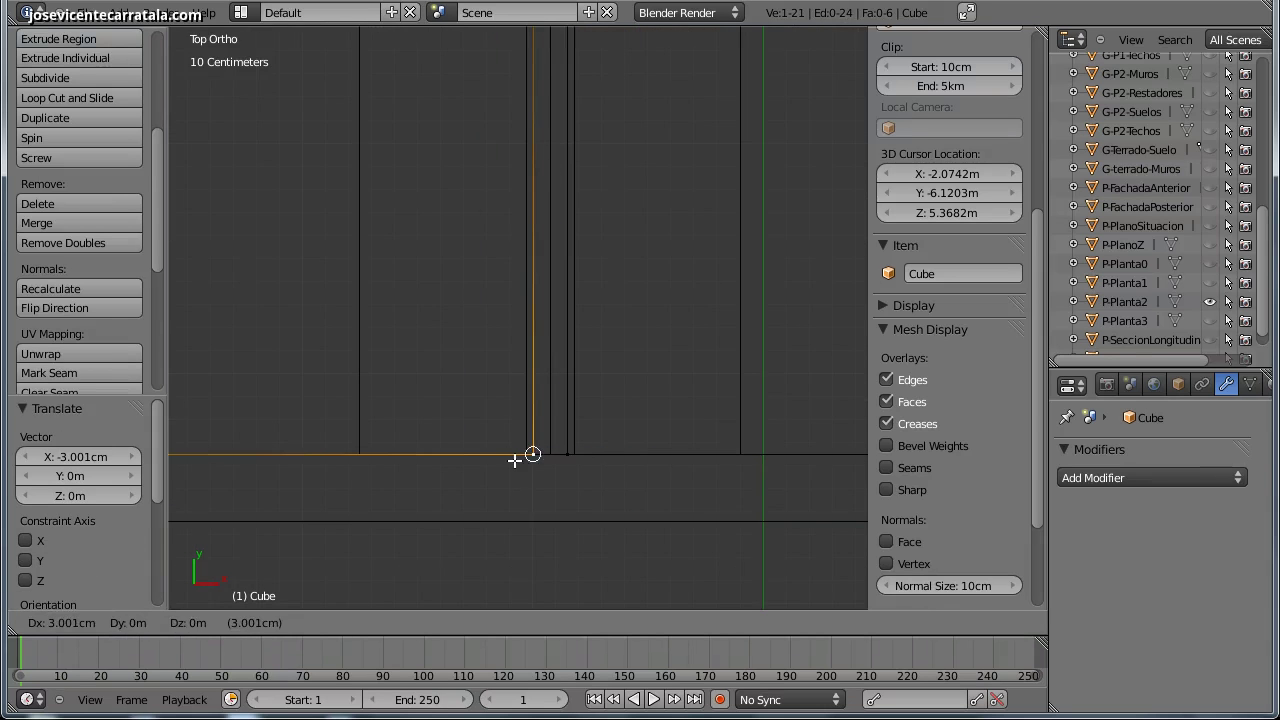
left_click(510, 458)
key("g")
left_click(597, 457)
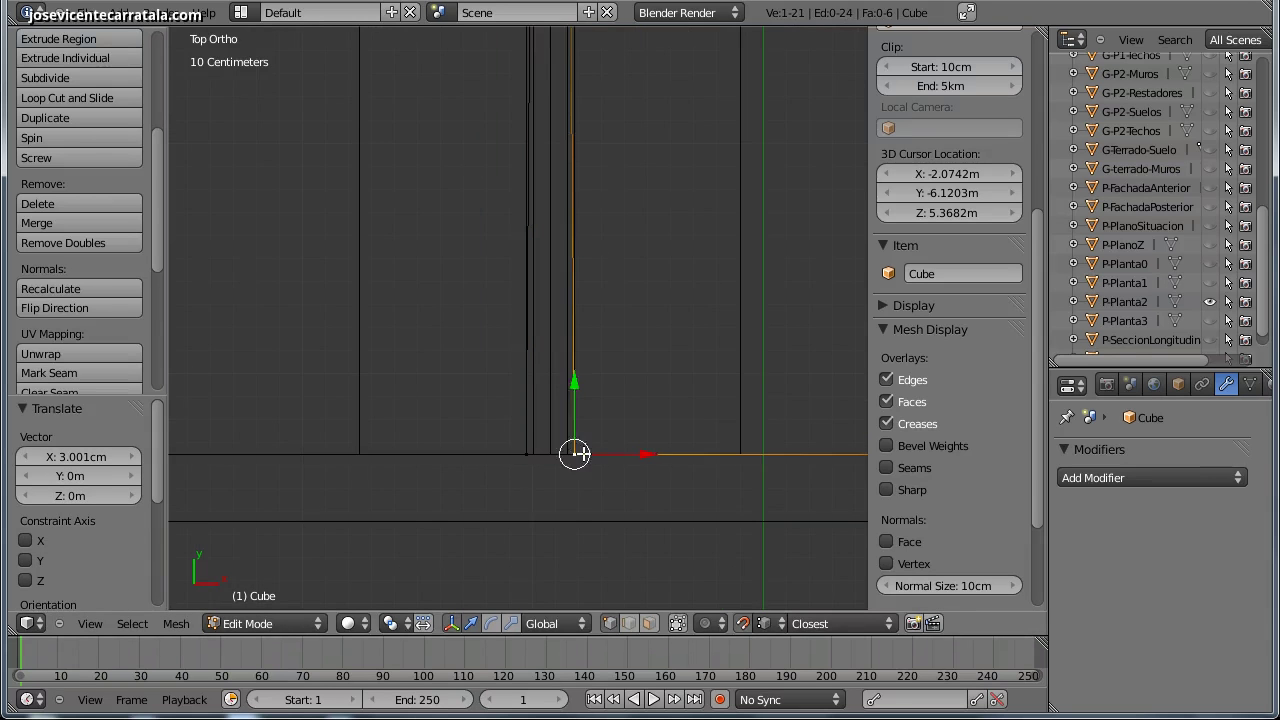
- Select the vertex at the divider's top and adjust its position
middle_click_drag(597, 457, 586, 534, "shift")
mouse_move(635, 91)
middle_mouse_down("shift")
mouse_move(578, 219)
mouse_move(583, 277)
middle_mouse_up("shift")
scroll(606, 305, "up", 2)
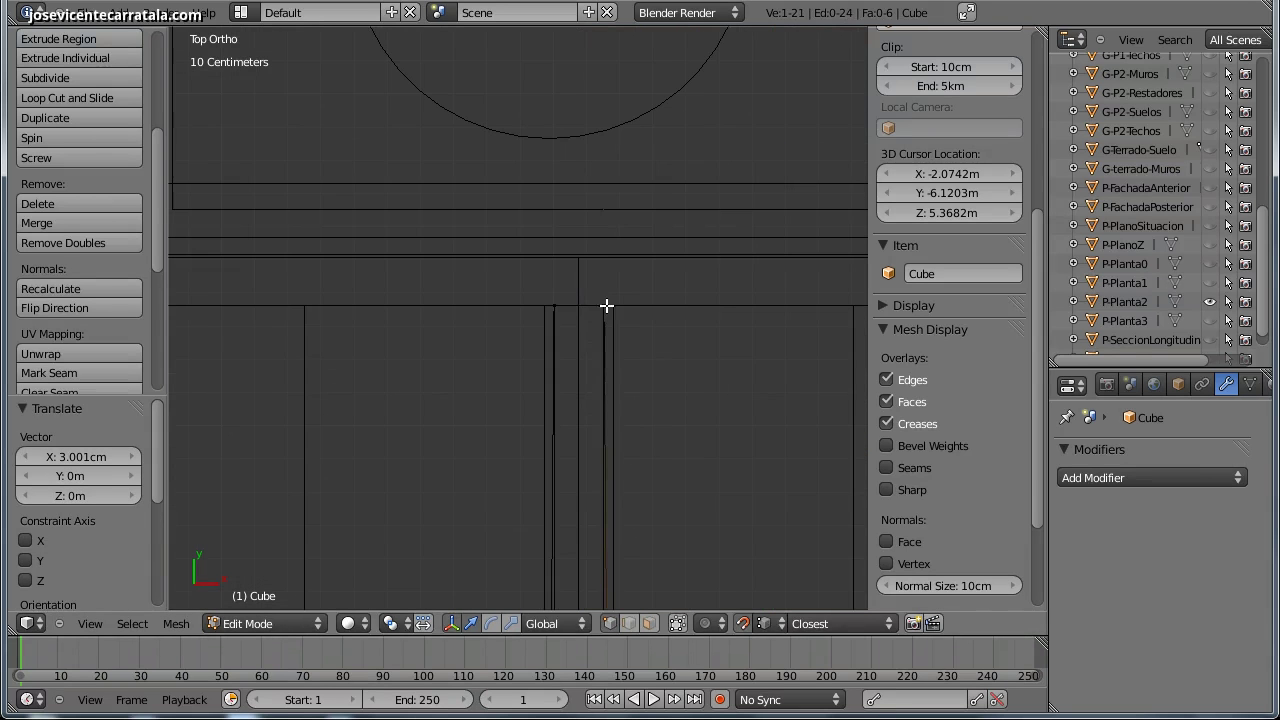
key("g")
key("Escape")
right_click(556, 306)
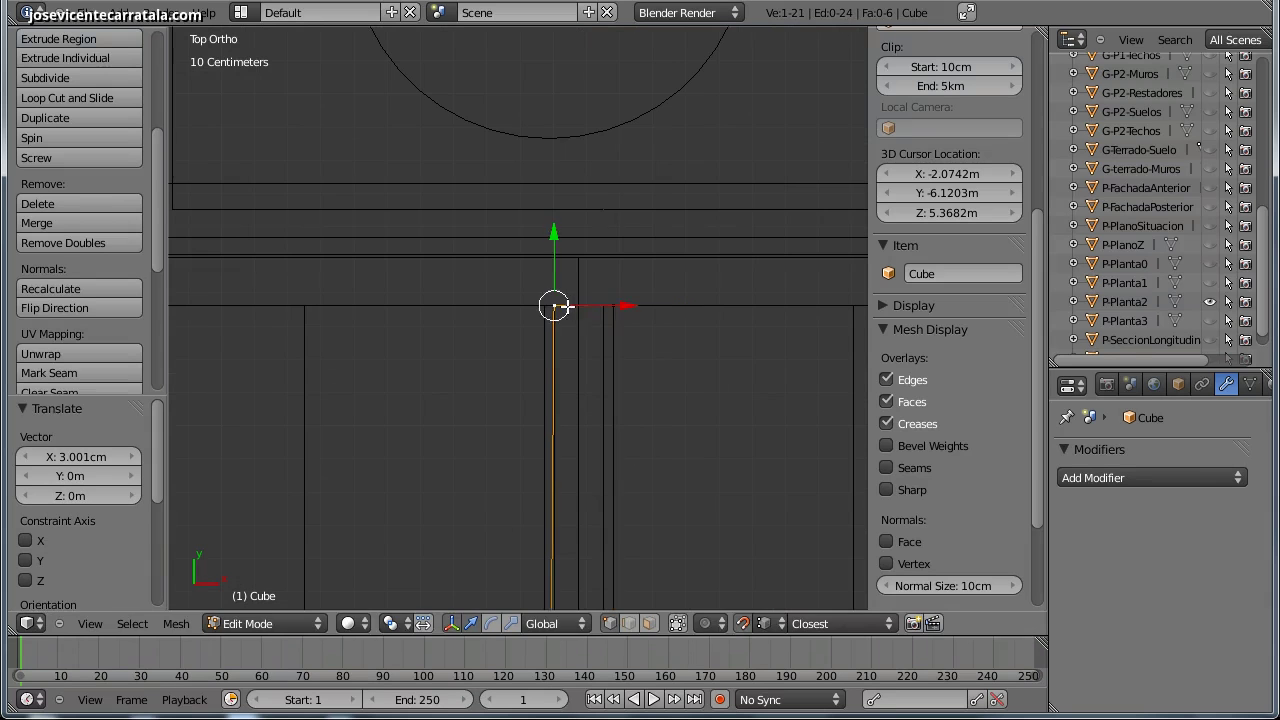
key("g")
key("Escape")
scroll(520, 312, "down", 2)
- Remove Doubles on the outline and try a face fill, then undo it
scroll(531, 391, "down", 2)
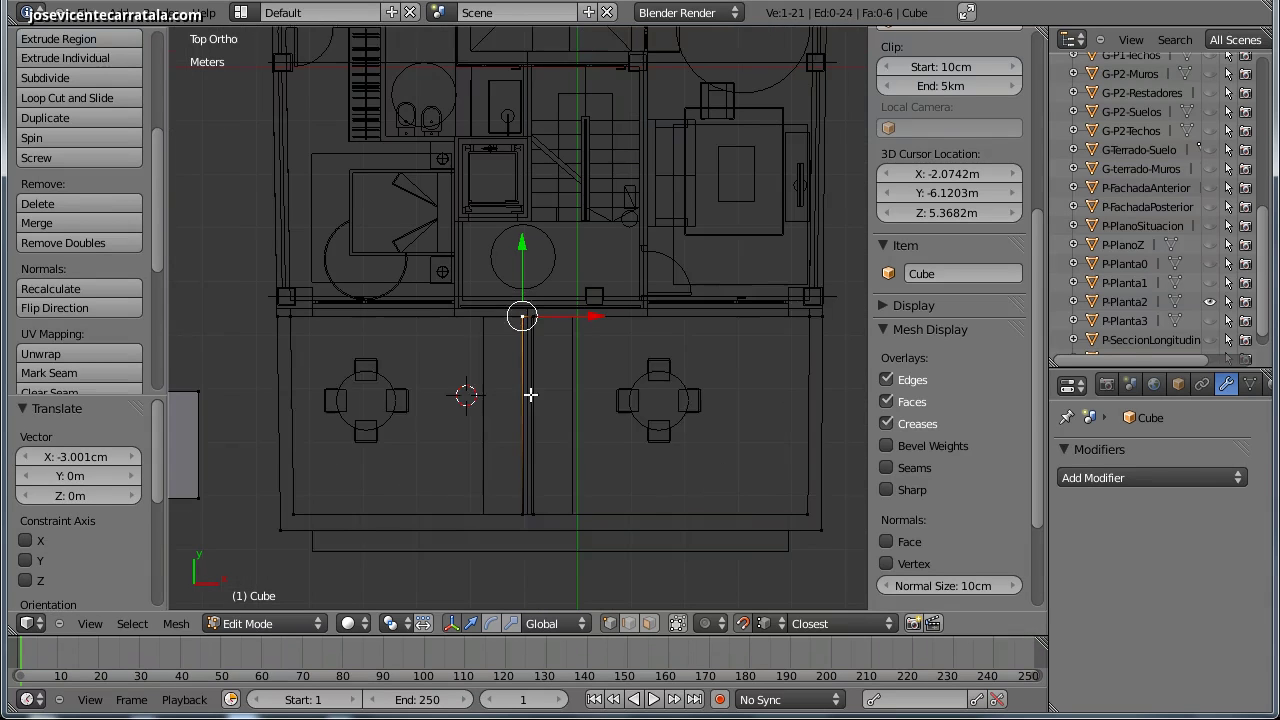
middle_click_drag(531, 391, 506, 353, "shift")
key("a")
key("a")
middle_click_drag(468, 398, 487, 404, "shift")
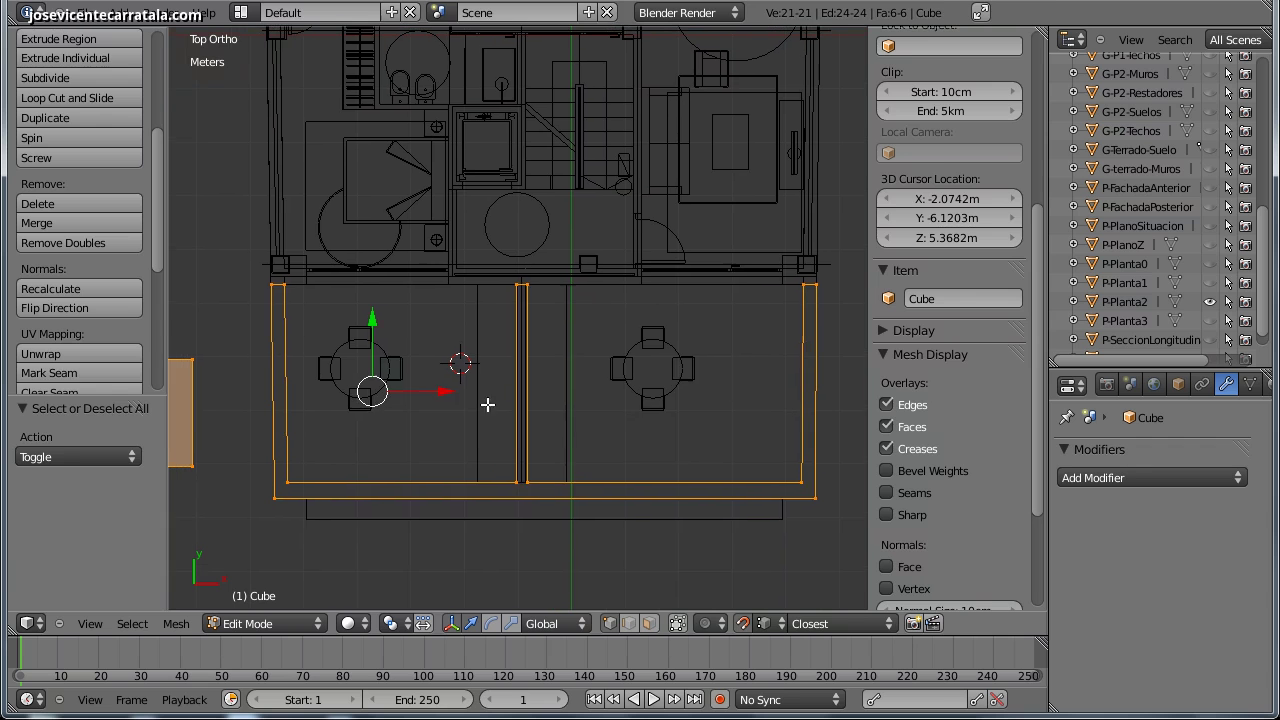
left_click(63, 243)
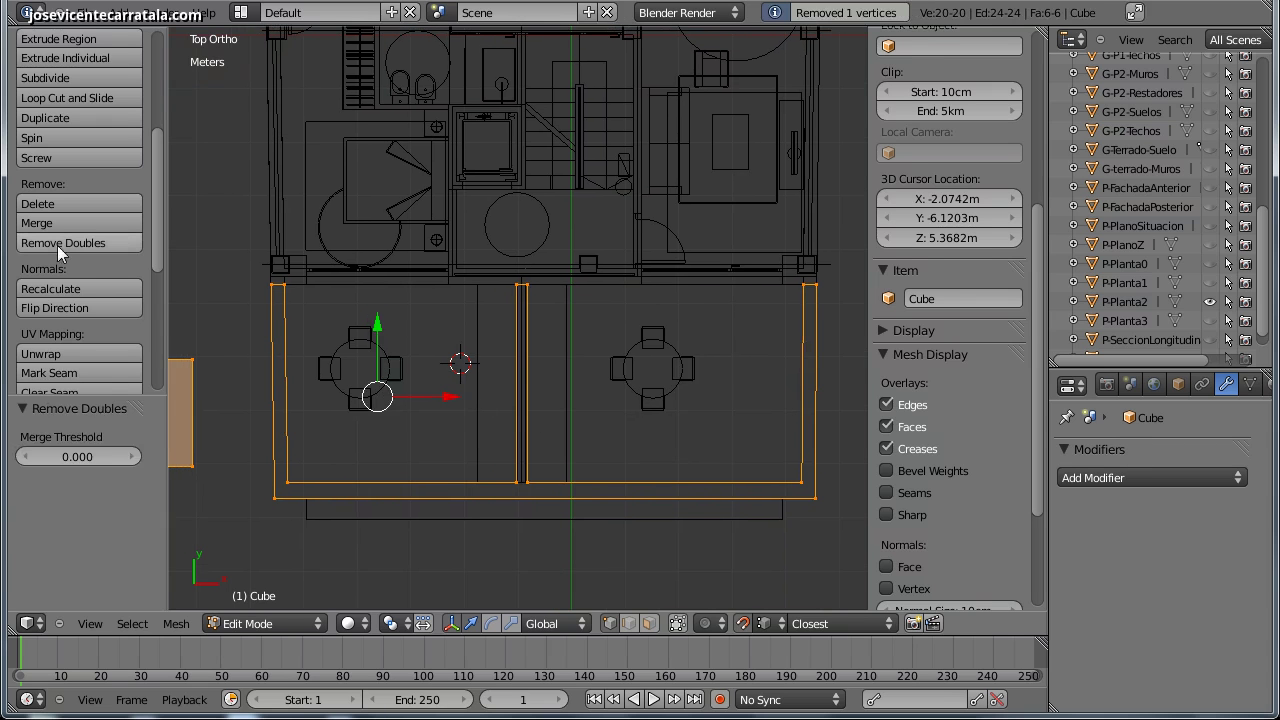
key("ctrl+f")
left_click(351, 360)
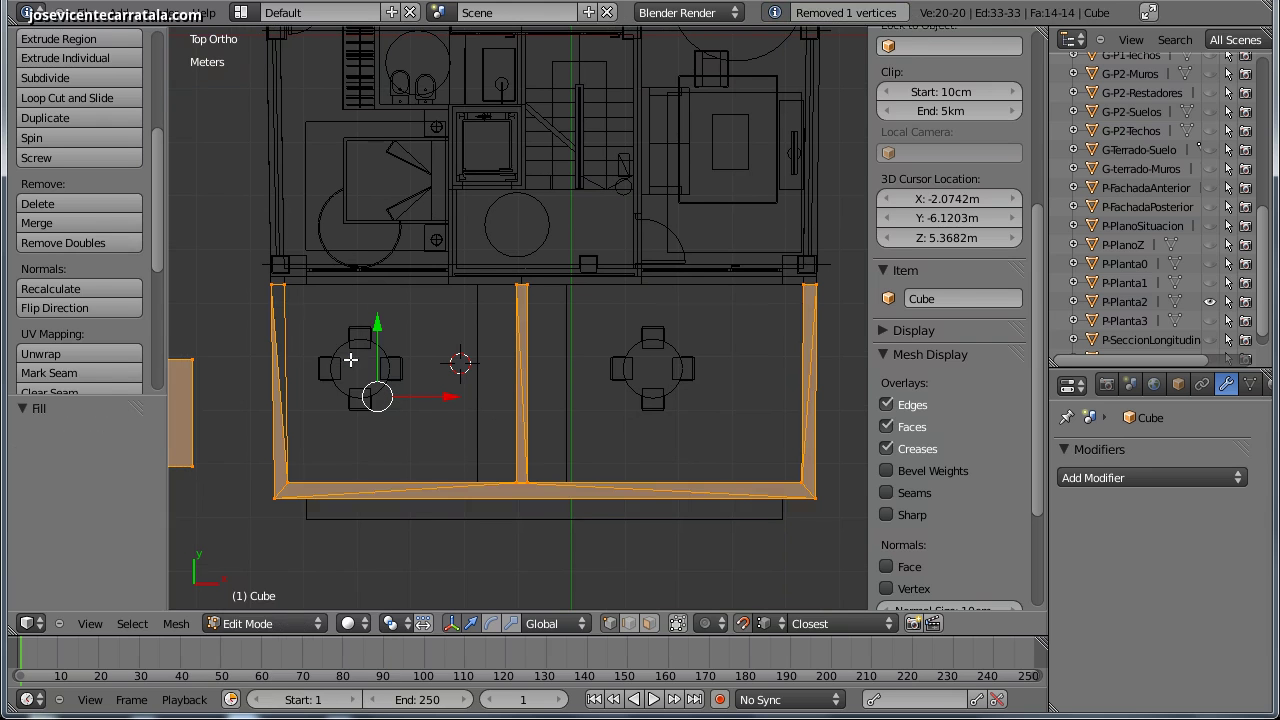
key("ctrl+z")
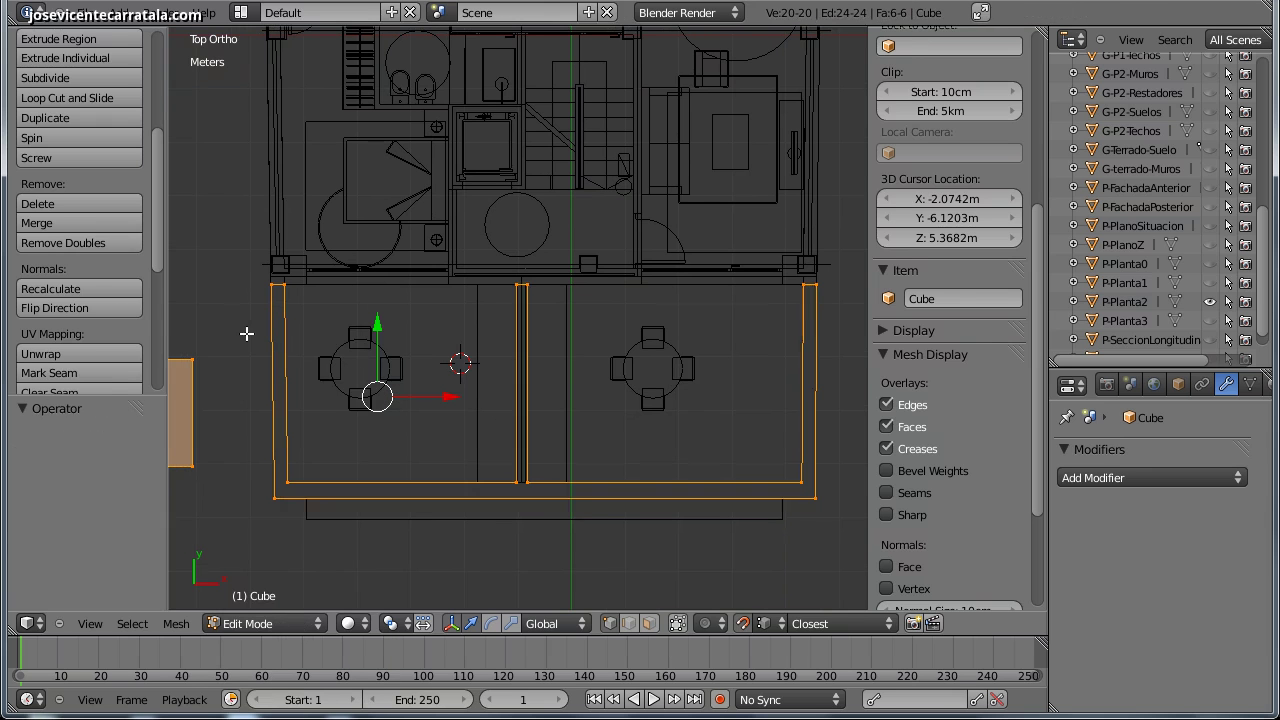
- Delete the stray separate square from the mesh
scroll(249, 331, "up", 2)
scroll(349, 363, "up", 3)
scroll(591, 320, "down", 3)
scroll(432, 386, "down", 1)
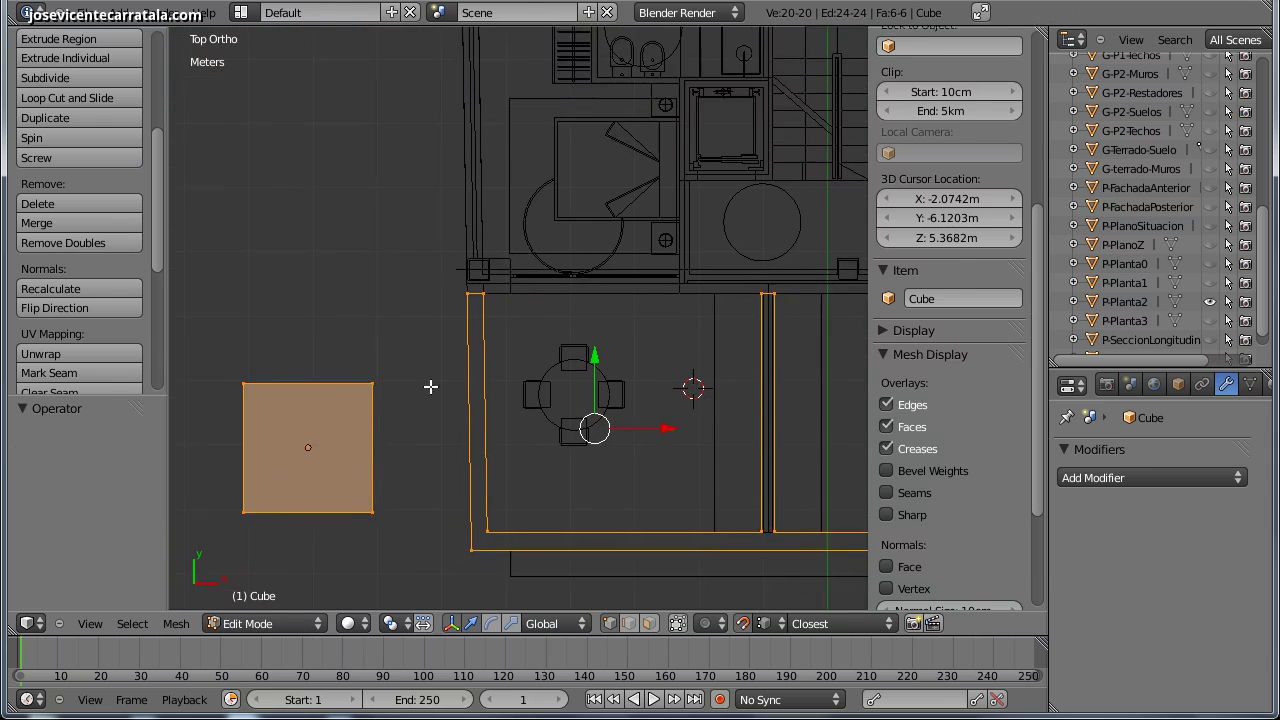
key("a")
key("a")
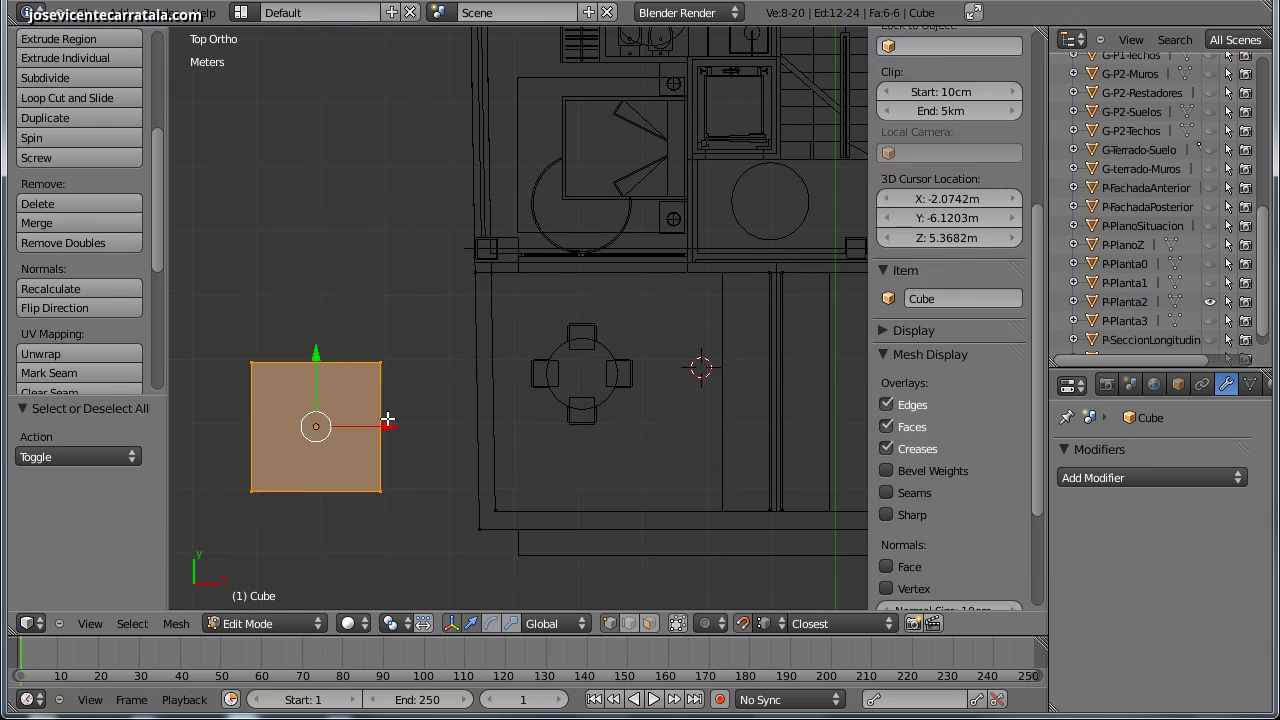
key("x")
left_click(386, 420)
scroll(557, 423, "down", 2)
key("a")
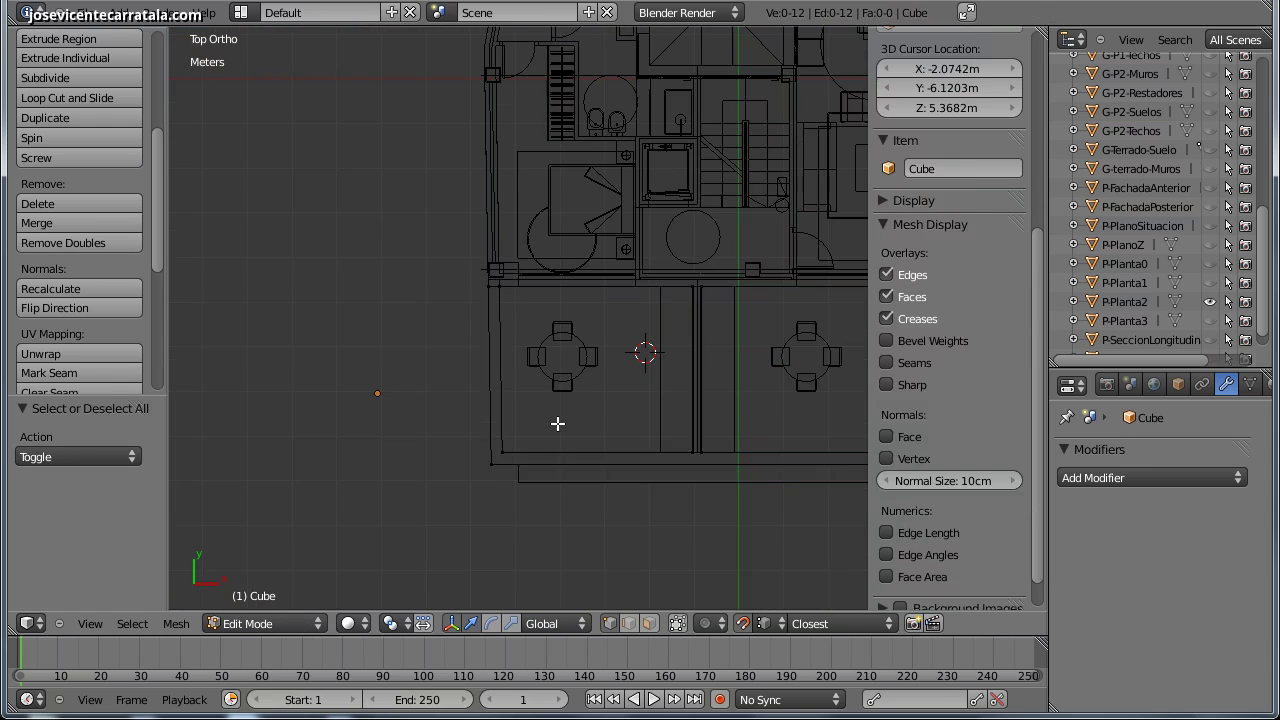
- Remove Doubles again and fill the wall outline with faces
left_click(63, 243)
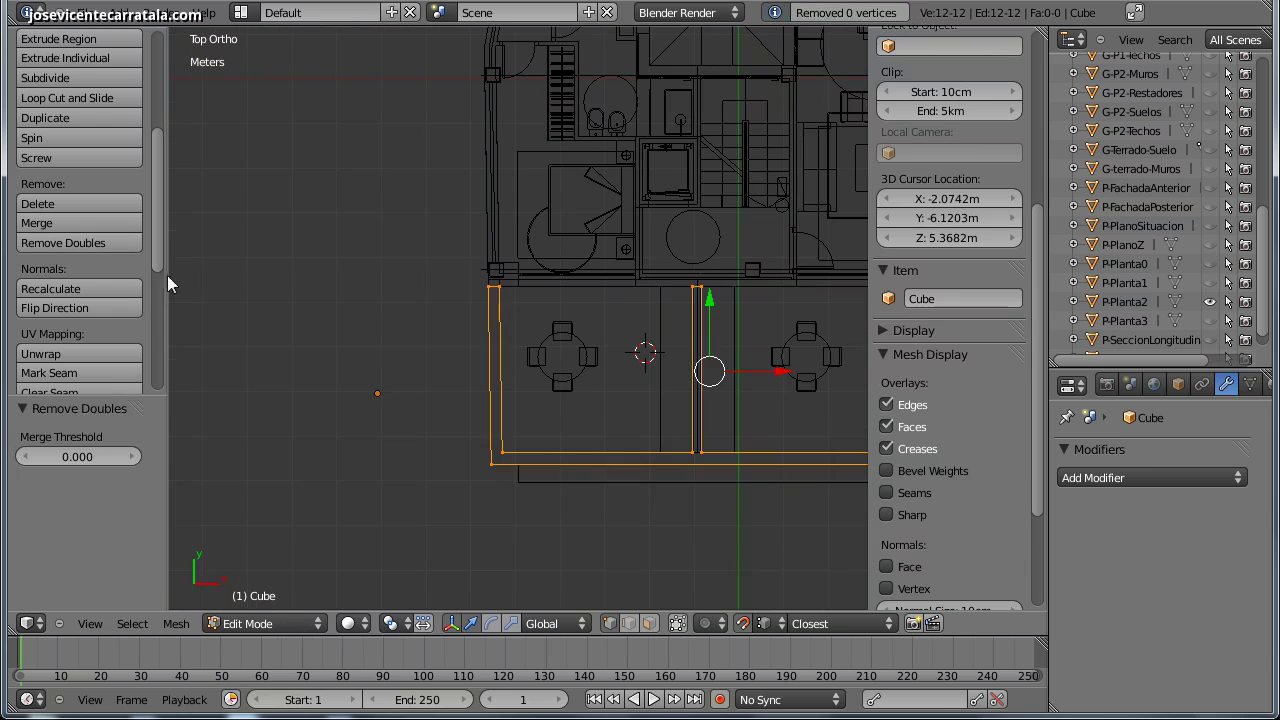
middle_click_drag(668, 400, 339, 420, "shift")
key("ctrl+f")
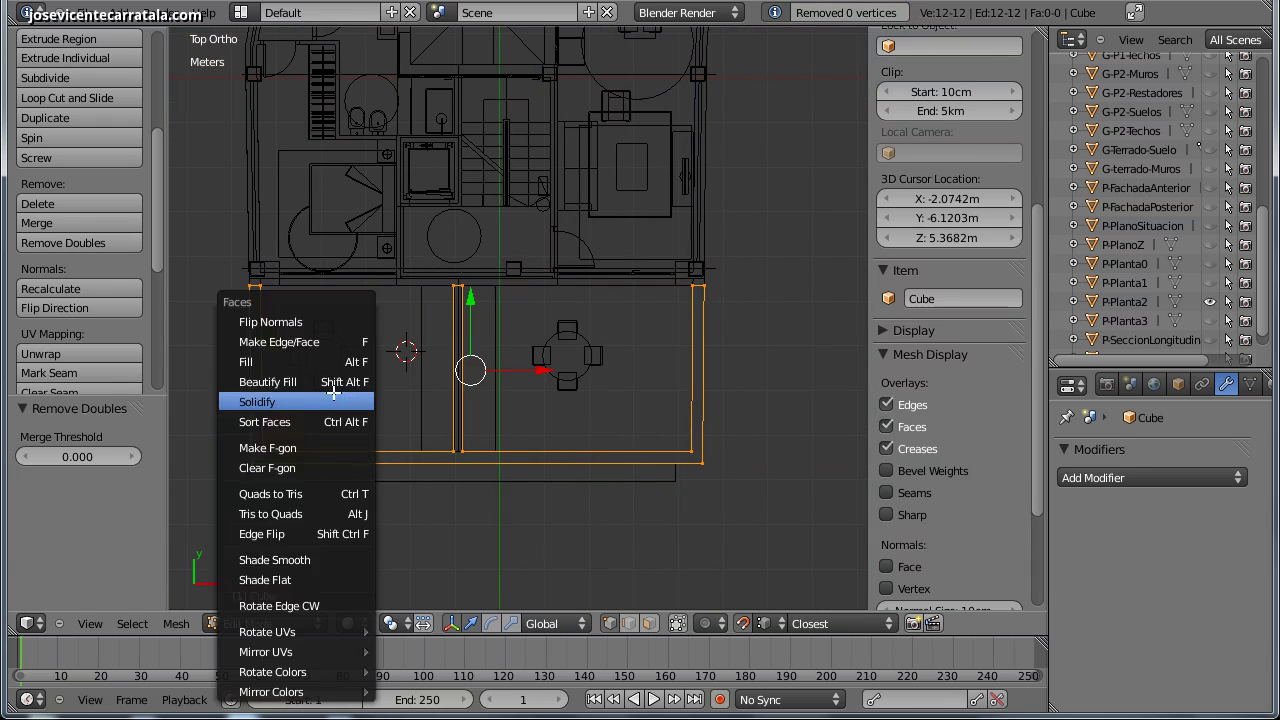
left_click(348, 361)
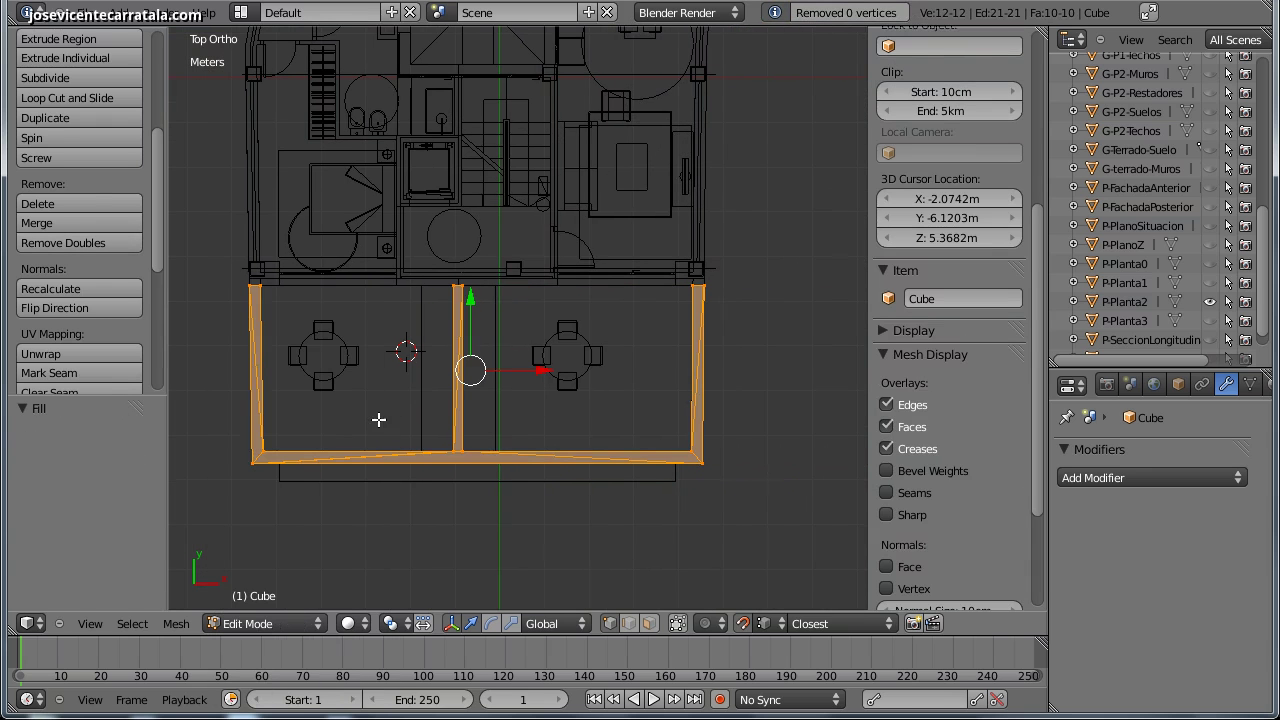
middle_click_drag(378, 419, 472, 387, "shift")
- Return to Object Mode and rename the object G-Terraza-Muros
key("Tab")
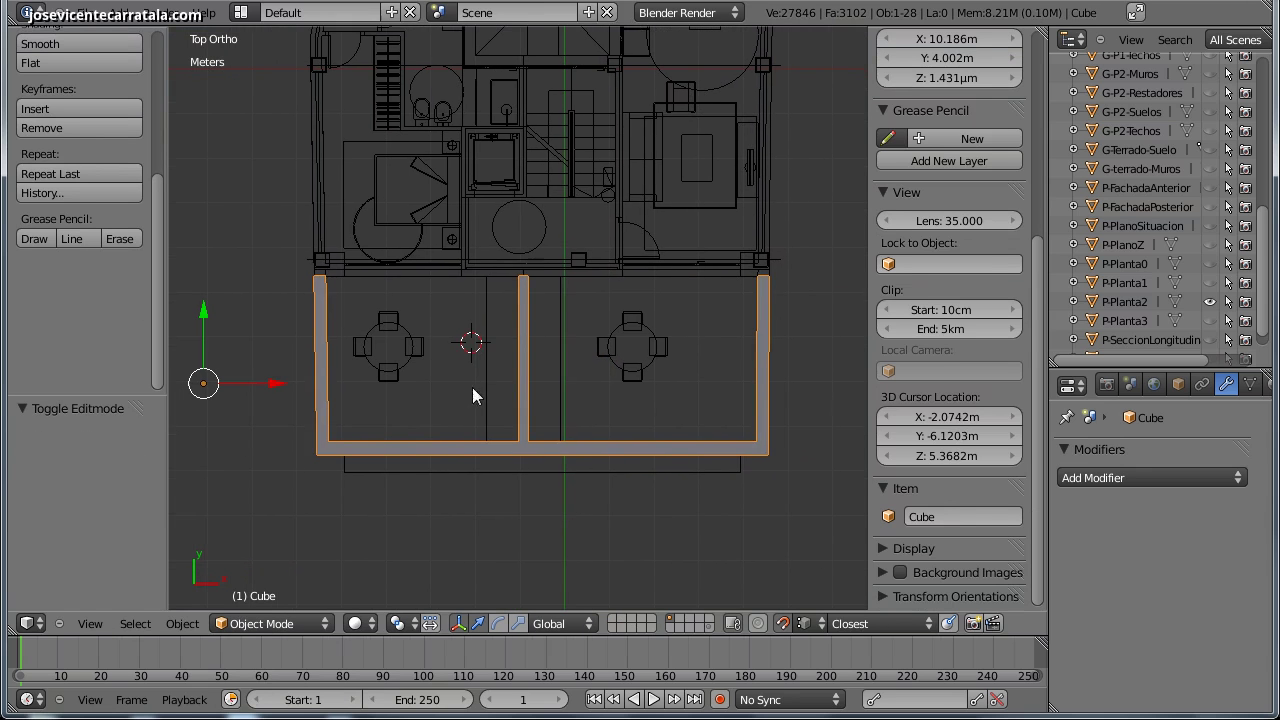
left_click(459, 403)
type("s")
key("Return")
left_click(428, 363)
scroll(447, 342, "up", 2)
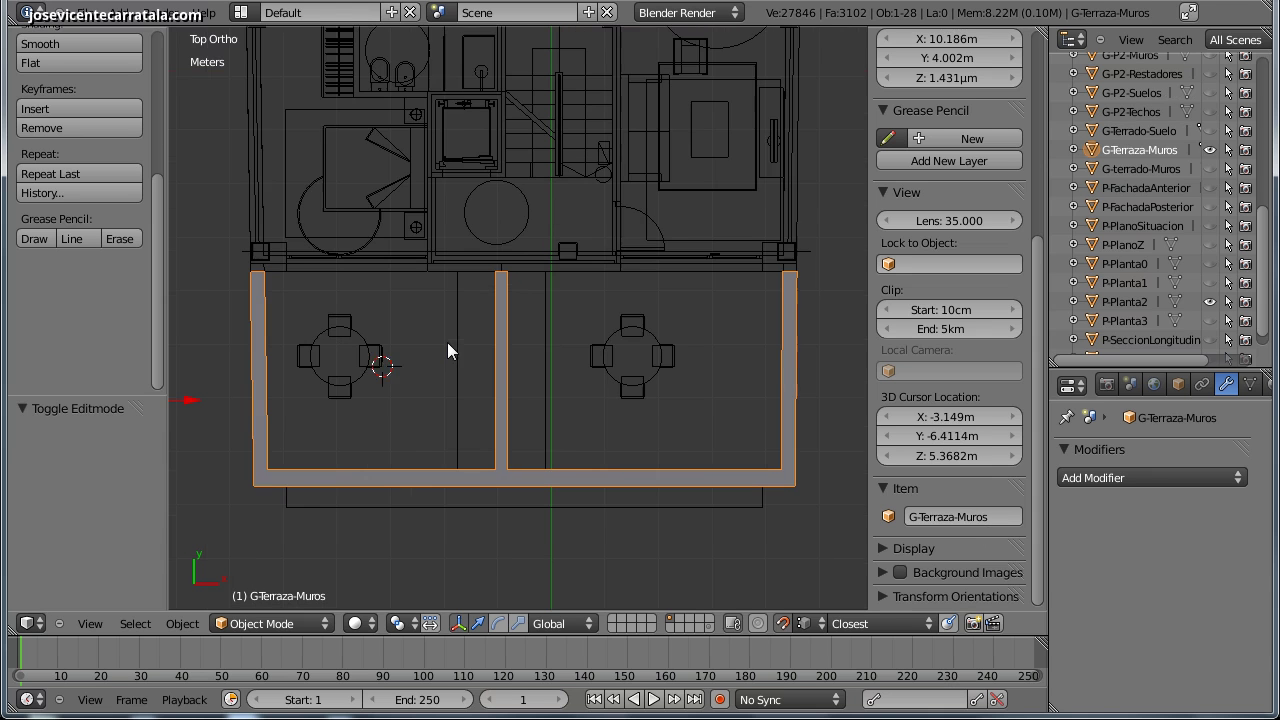
left_click(120, 13)
mouse_move(140, 33)
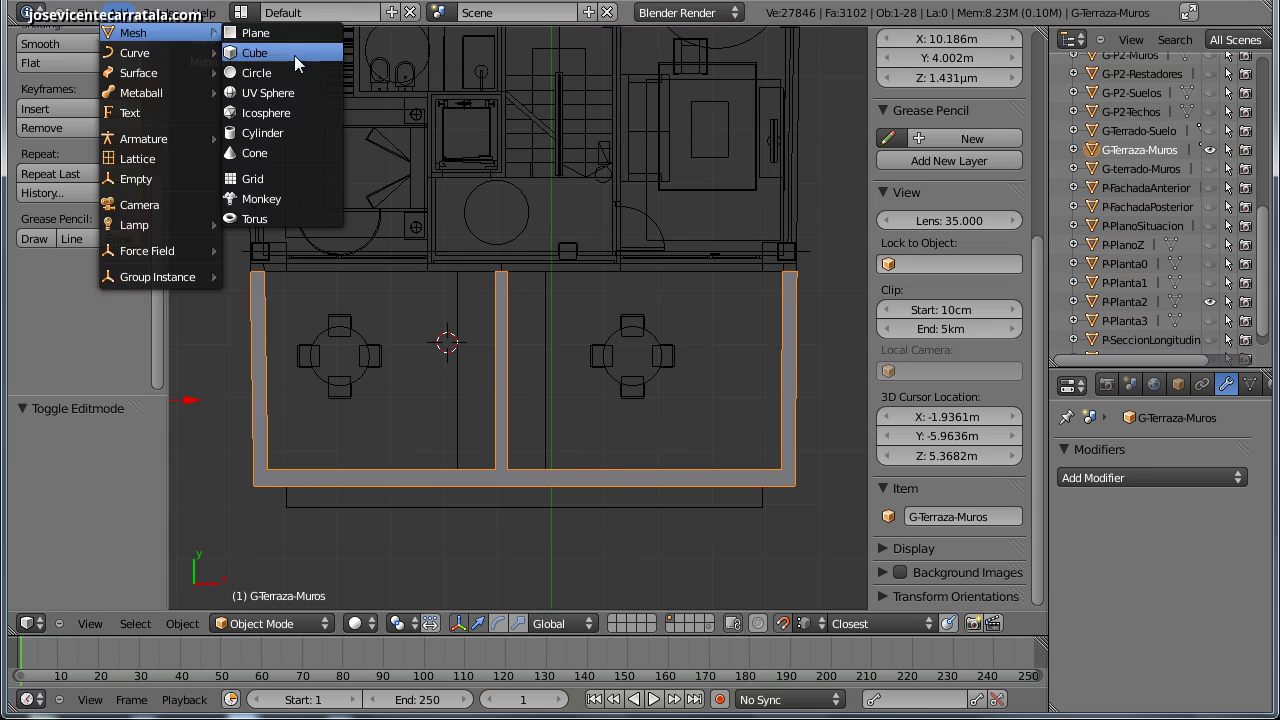
- Add a new Cube, move it left of the terrace, and enter Edit Mode
left_click(254, 52)
scroll(490, 335, "down", 2)
key("g")
left_click(299, 406)
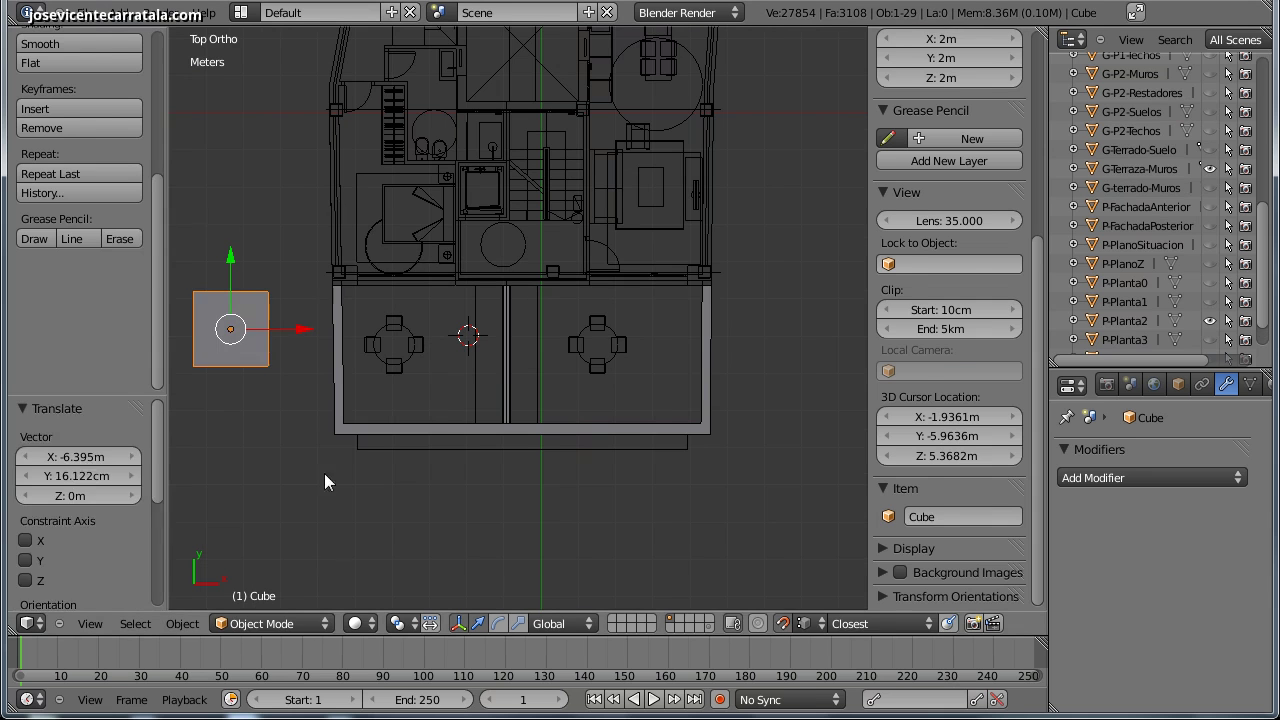
key("Tab")
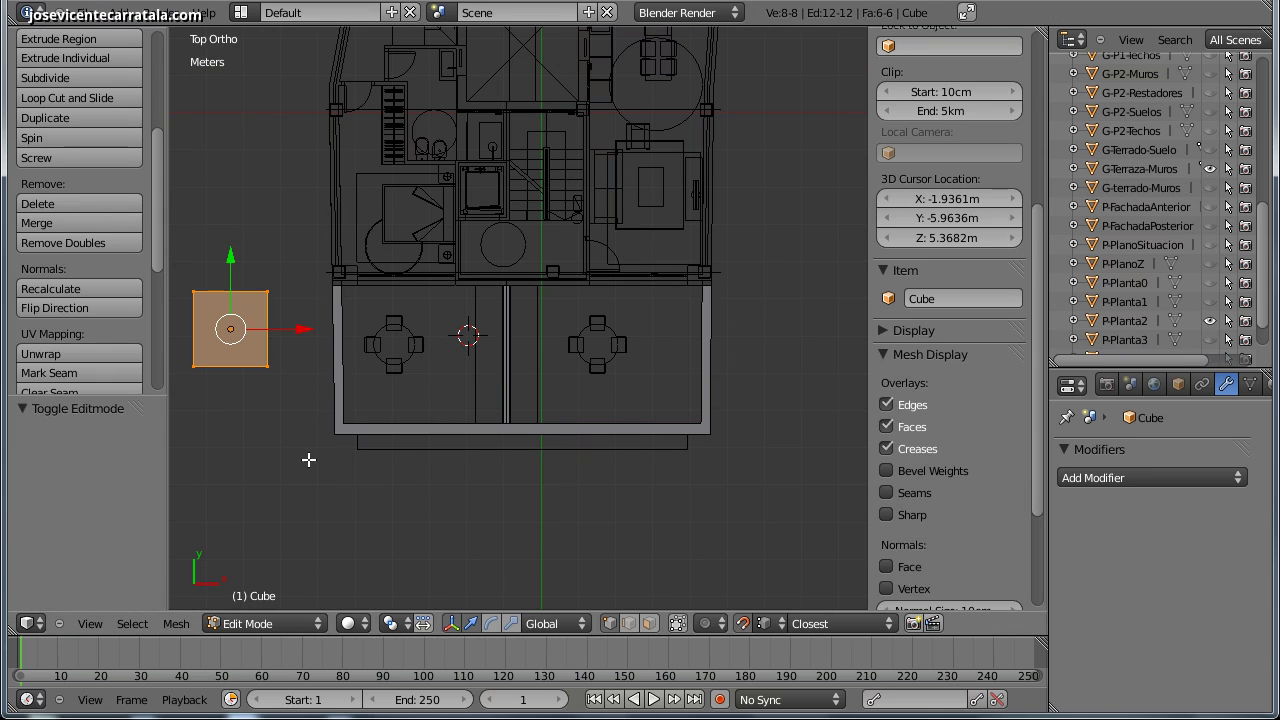
- Deselect all and place a new vertex at the upper-left inner wall corner
key("shift+d")
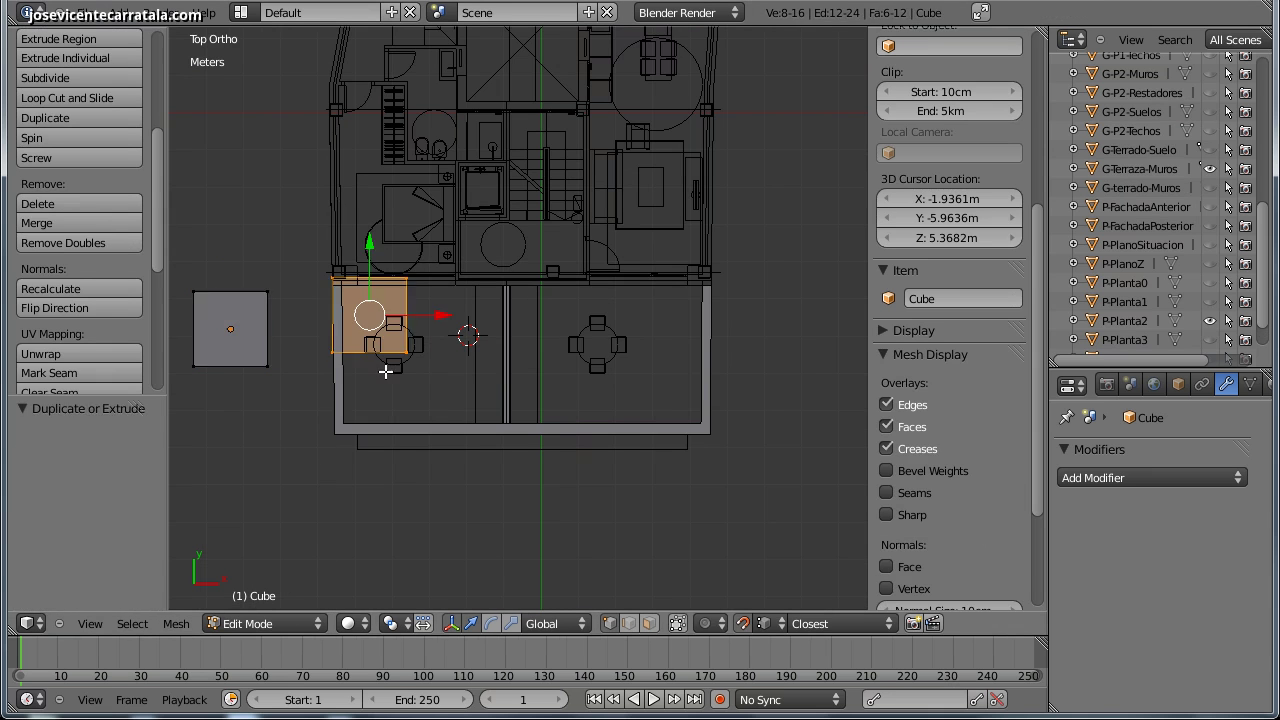
key("ctrl+z")
key("a")
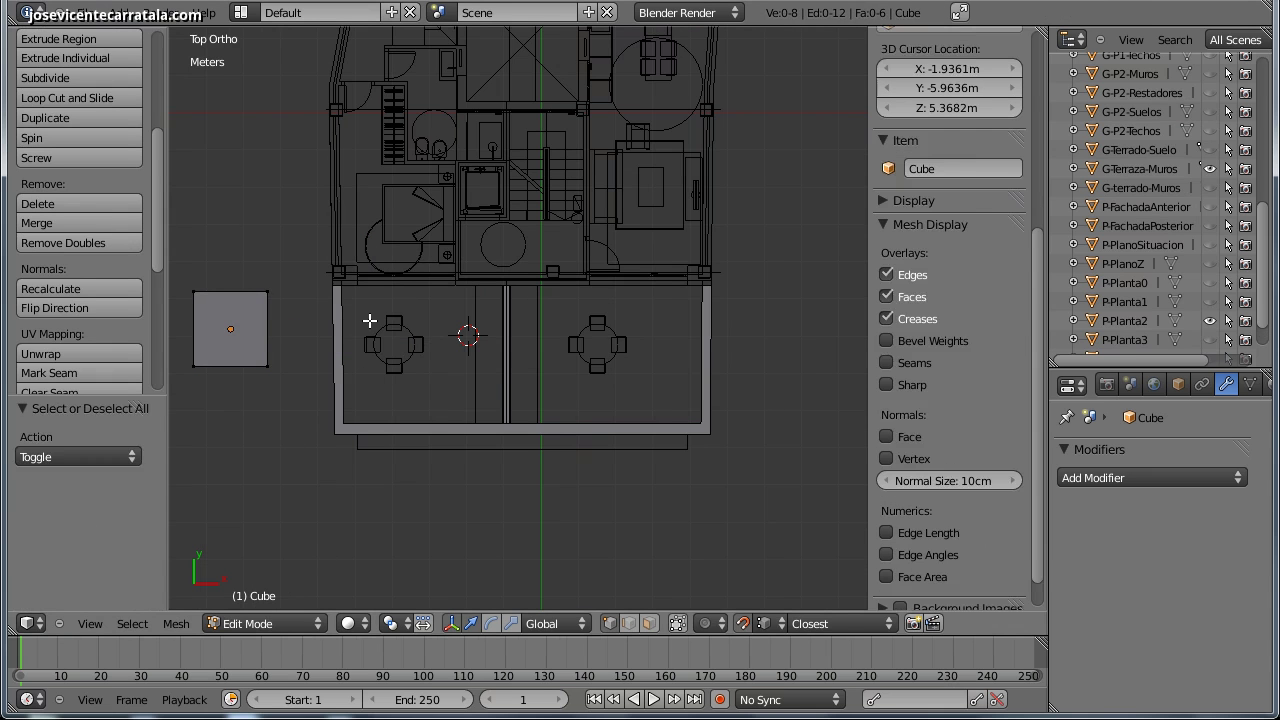
right_click(369, 320, "ctrl")
key("g")
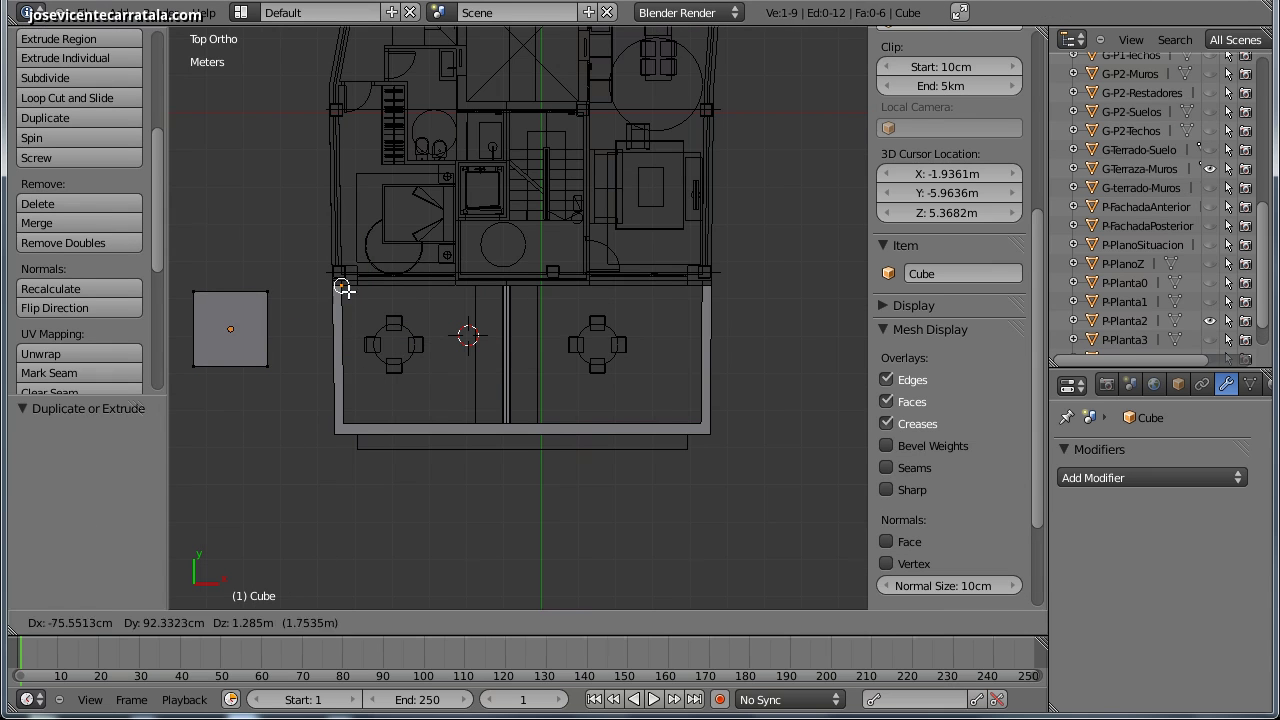
left_click(340, 282)
- Extrude a closed outline of the left terrace bay along its inner wall corners
key("e")
left_click(345, 420)
key("e")
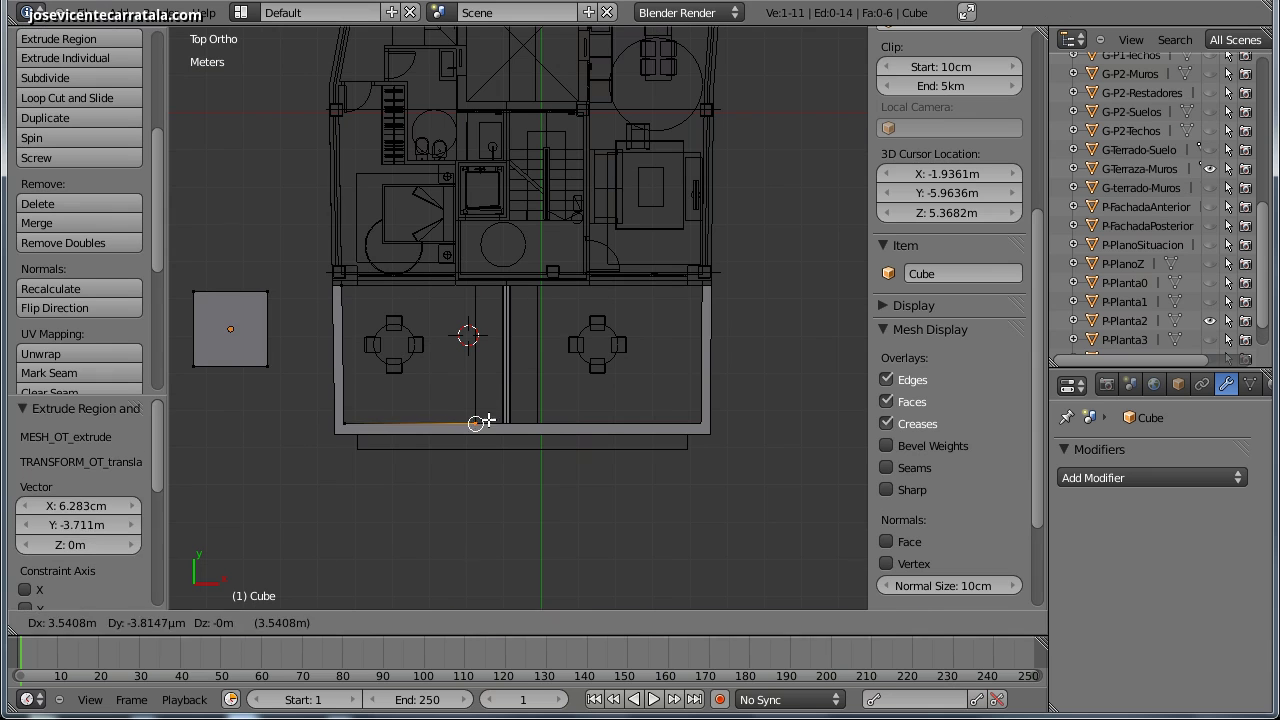
left_click(501, 422)
key("e")
left_click(500, 287)
key("e")
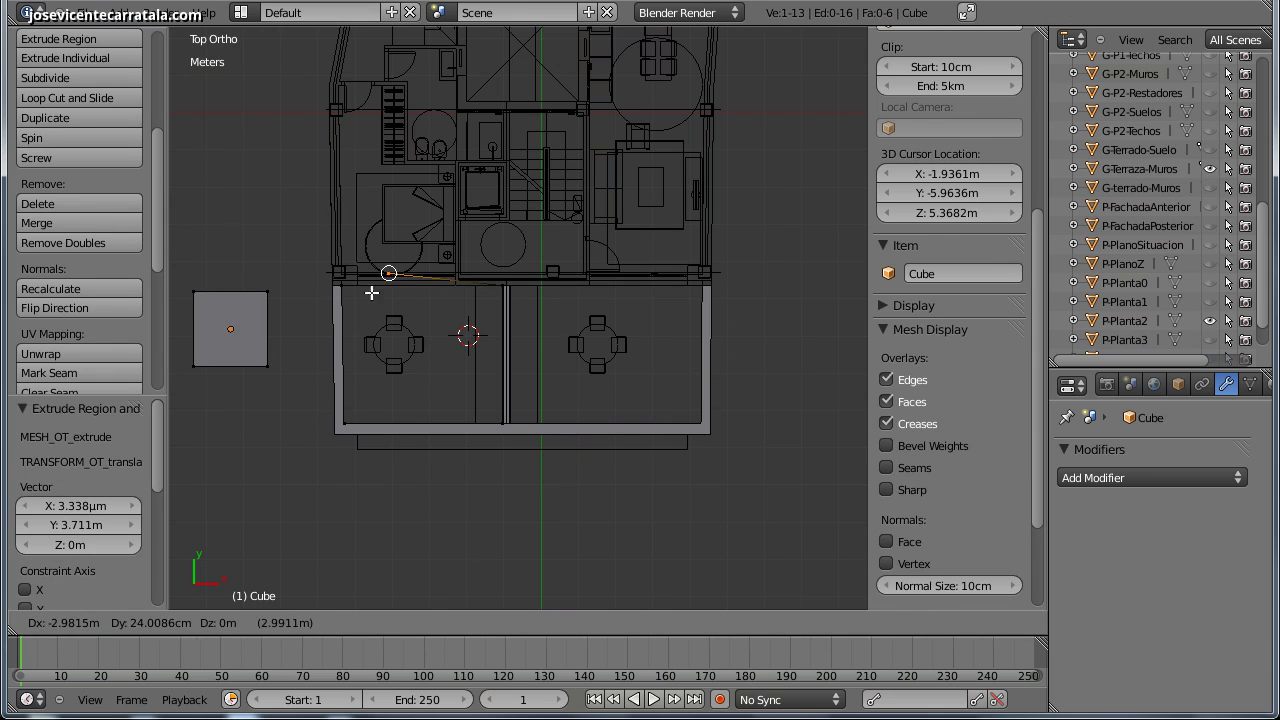
left_click(343, 286)
- Start the right bay outline with a vertex atop the divider and an edge down to the front
key("a")
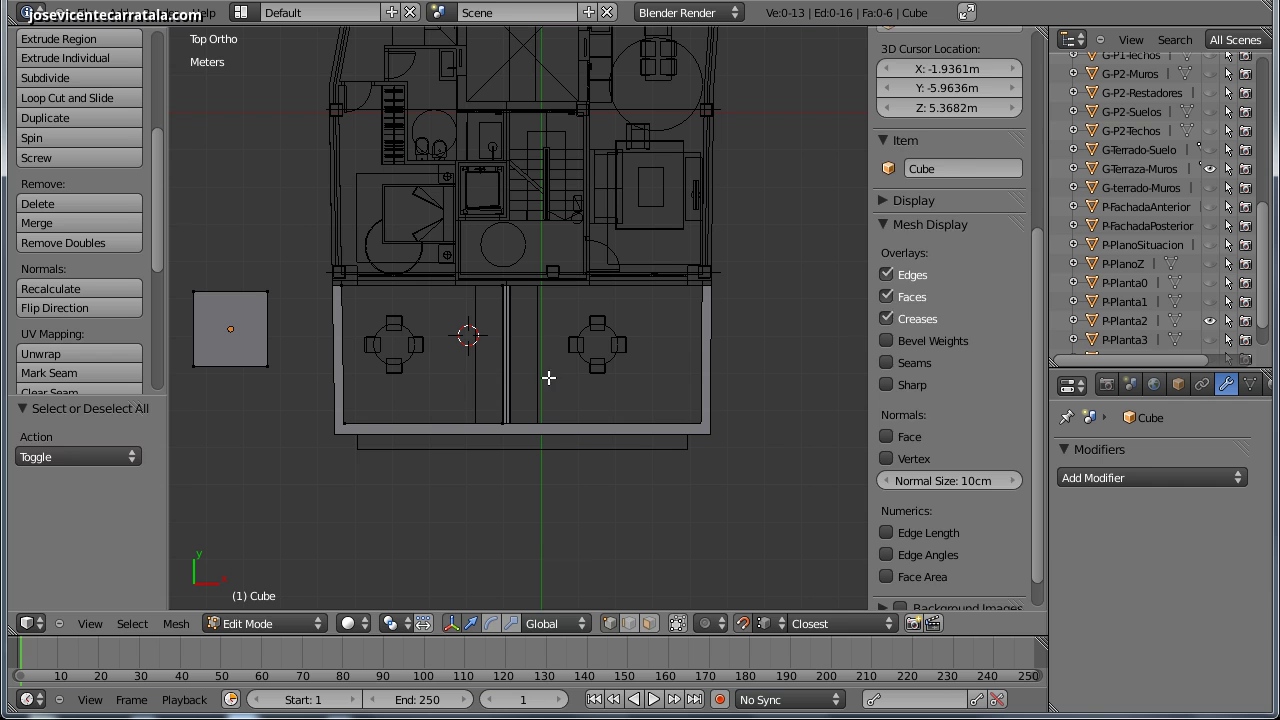
left_click(548, 377, "ctrl")
key("g")
left_click(514, 287)
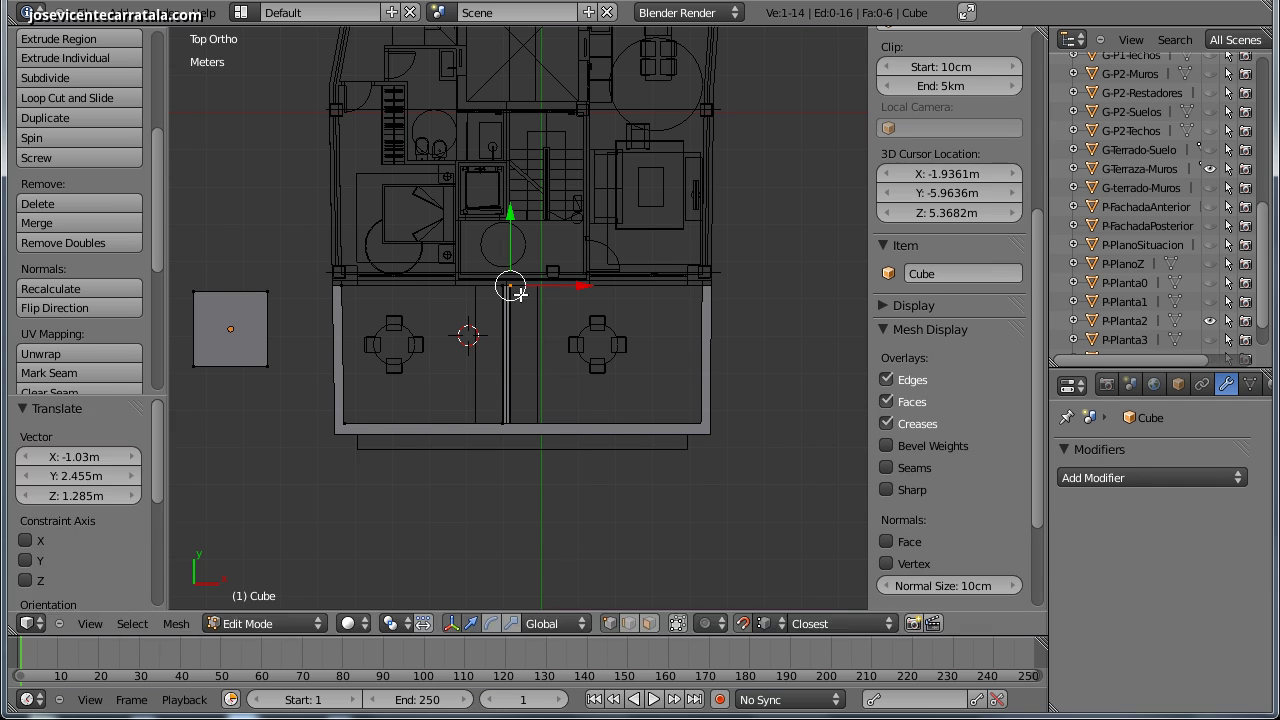
key("e")
left_click(508, 422)
- Extrude edges along the front and up the right wall, closing the right bay outline
key("e")
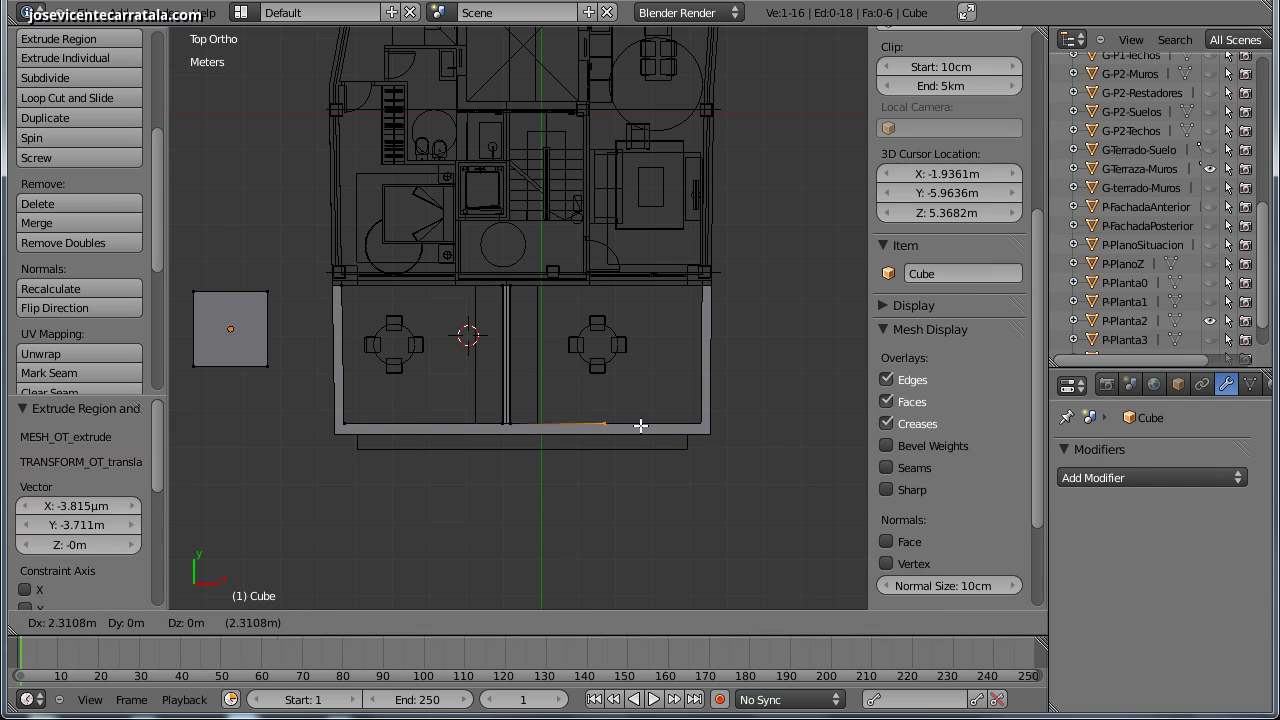
left_click(691, 421)
key("e")
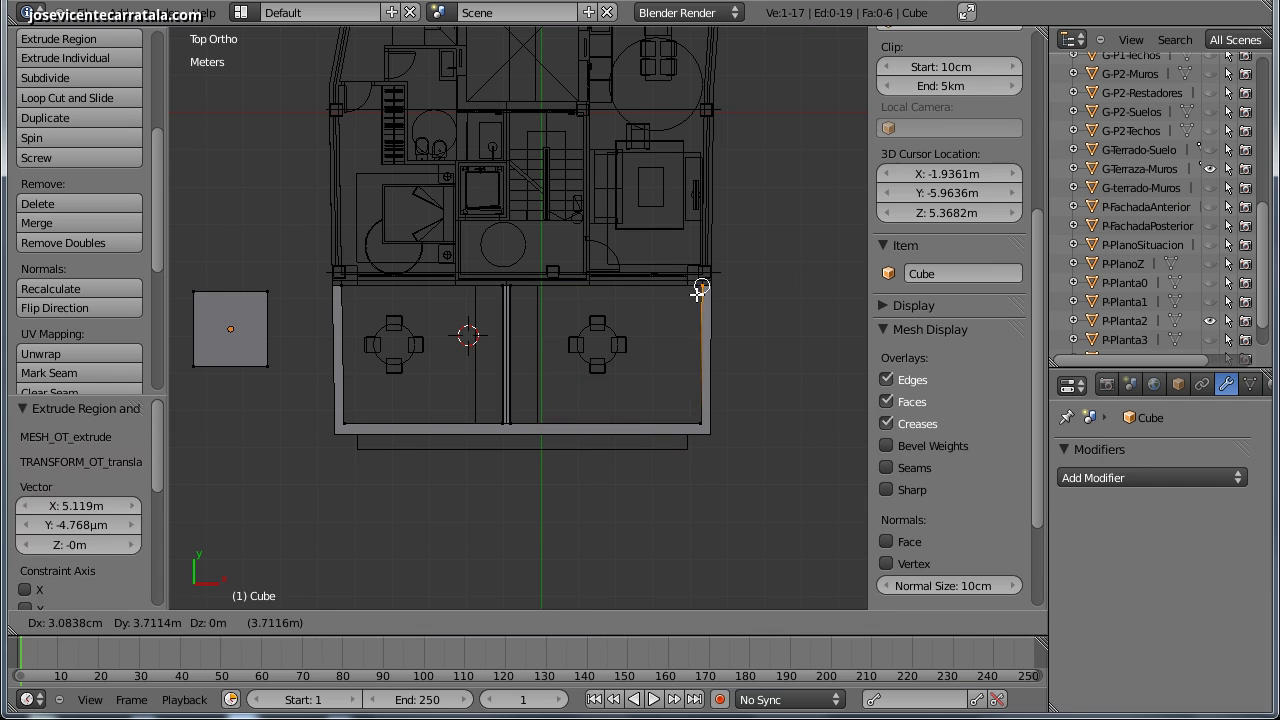
left_click(700, 285)
key("e")
left_click(514, 287)
- Delete the helper cube's faces, leaving only the terrace outline in the mesh
key("a")
key("a")
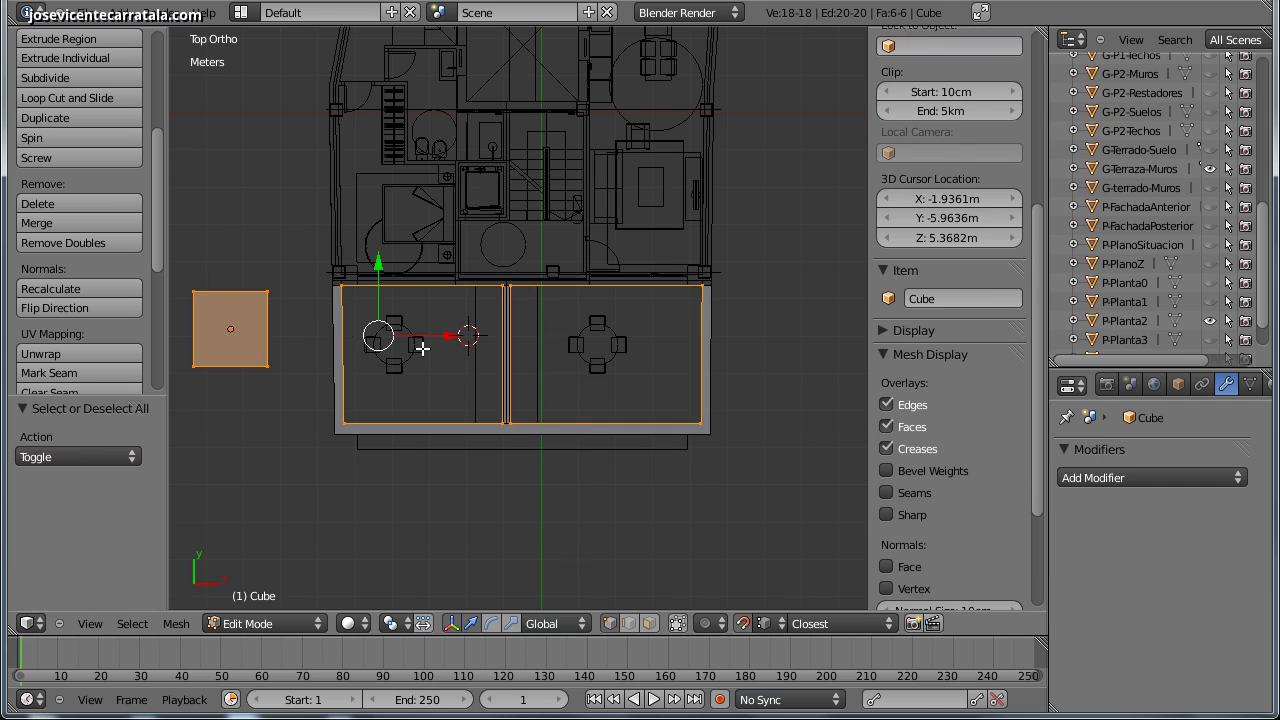
key("shift+l")
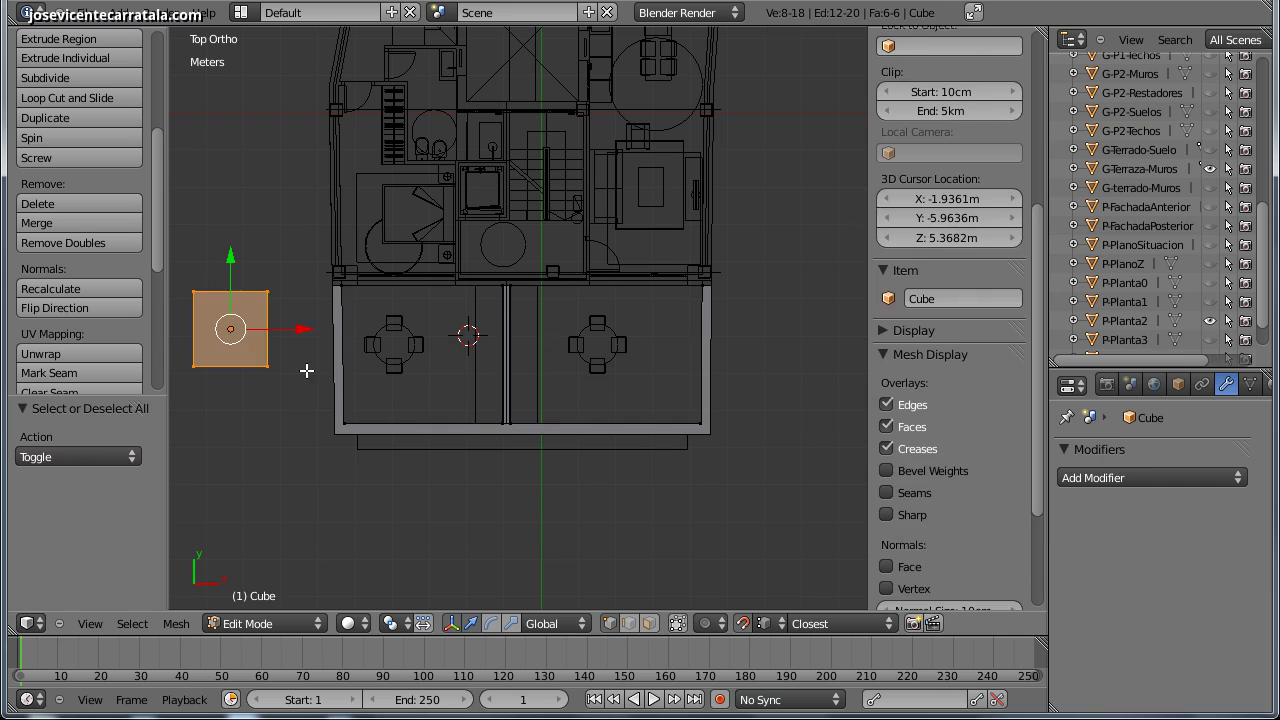
key("x")
left_click(306, 371)
- Remove doubles on the whole outline and fill it with faces
key("a")
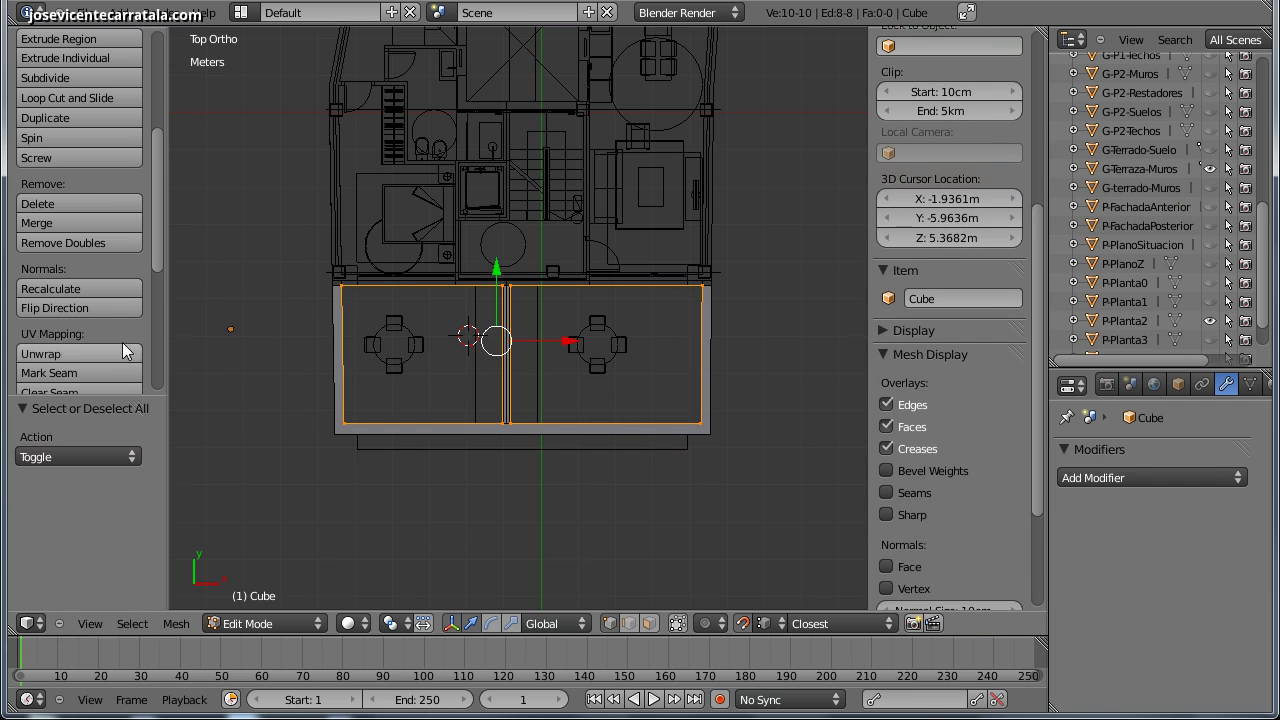
left_click(94, 245)
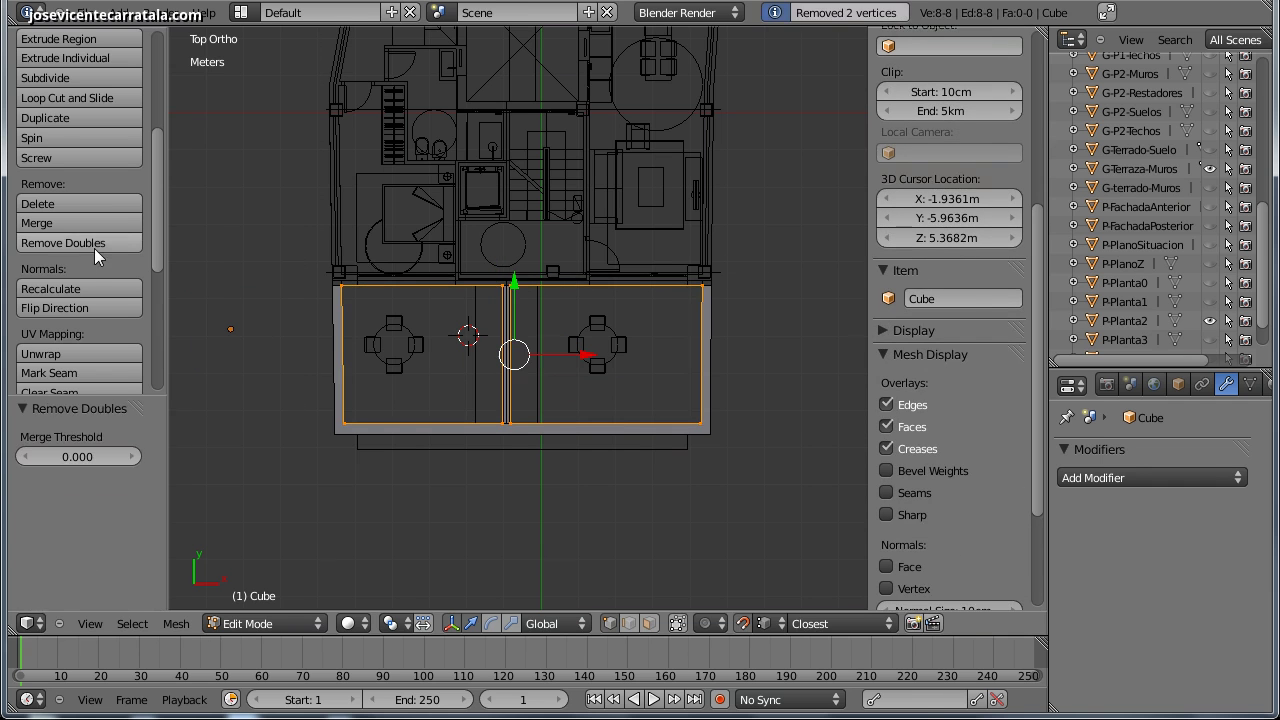
key("ctrl+f")
left_click(433, 348)
- Rename the filled object G-Terrazas-Suelos in Object Mode, then select G-Terraza-Muros
key("Tab")
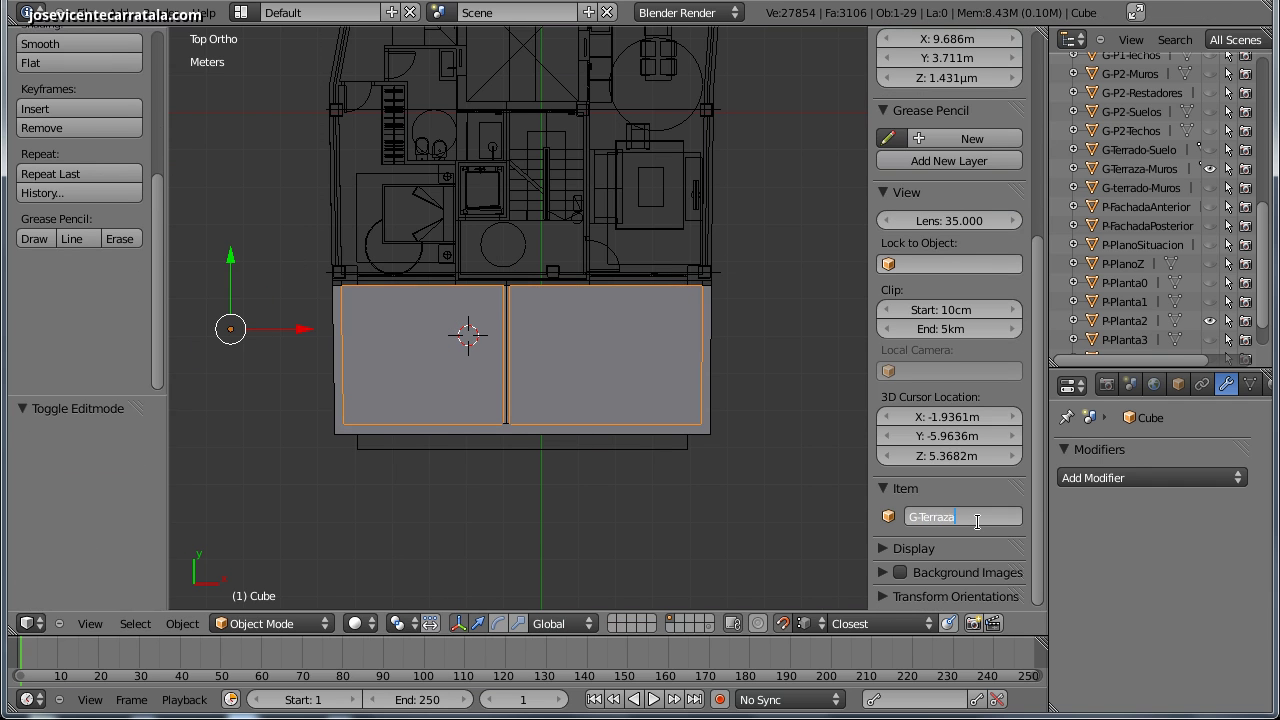
type("s-Suelo")
key("Return")
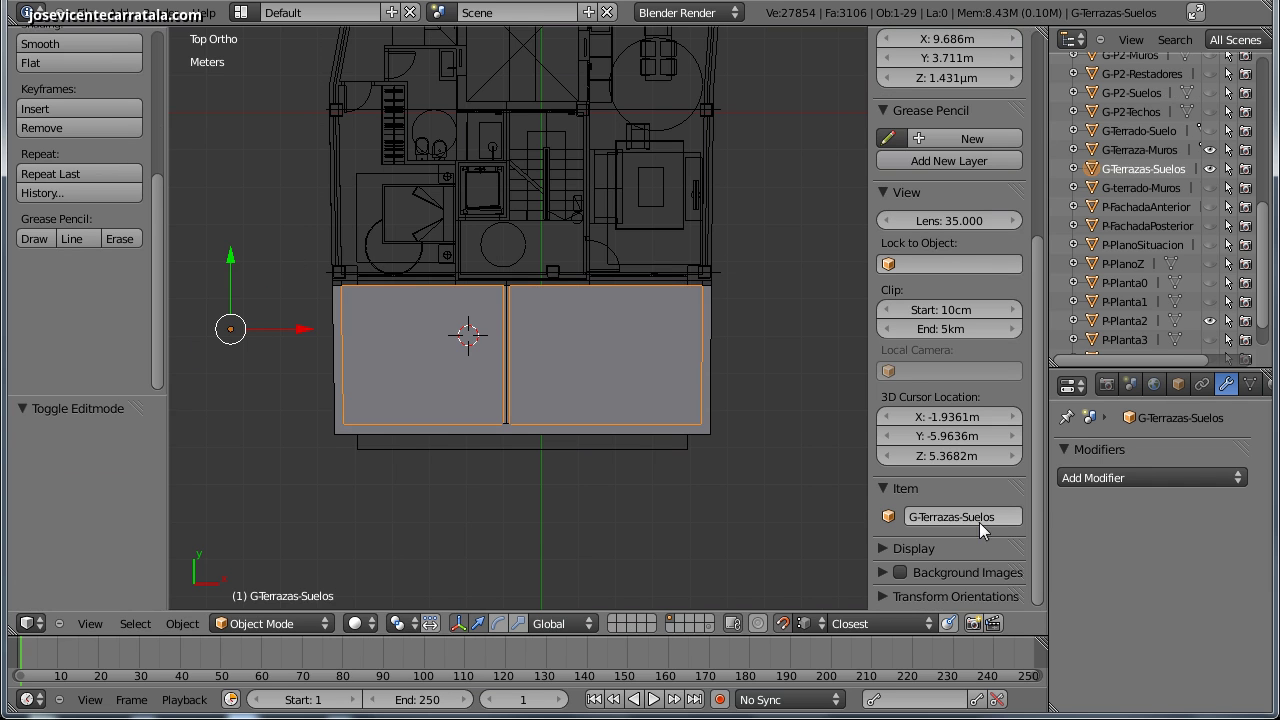
right_click(708, 428)
- In Right view, lower the G-Terraza-Muros outline edge 14 cm along Z
mouse_move(681, 503)
middle_mouse_down()
mouse_move(699, 393)
mouse_move(616, 392)
mouse_move(575, 413)
mouse_move(586, 337)
mouse_move(597, 364)
middle_mouse_up()
key("Tab")
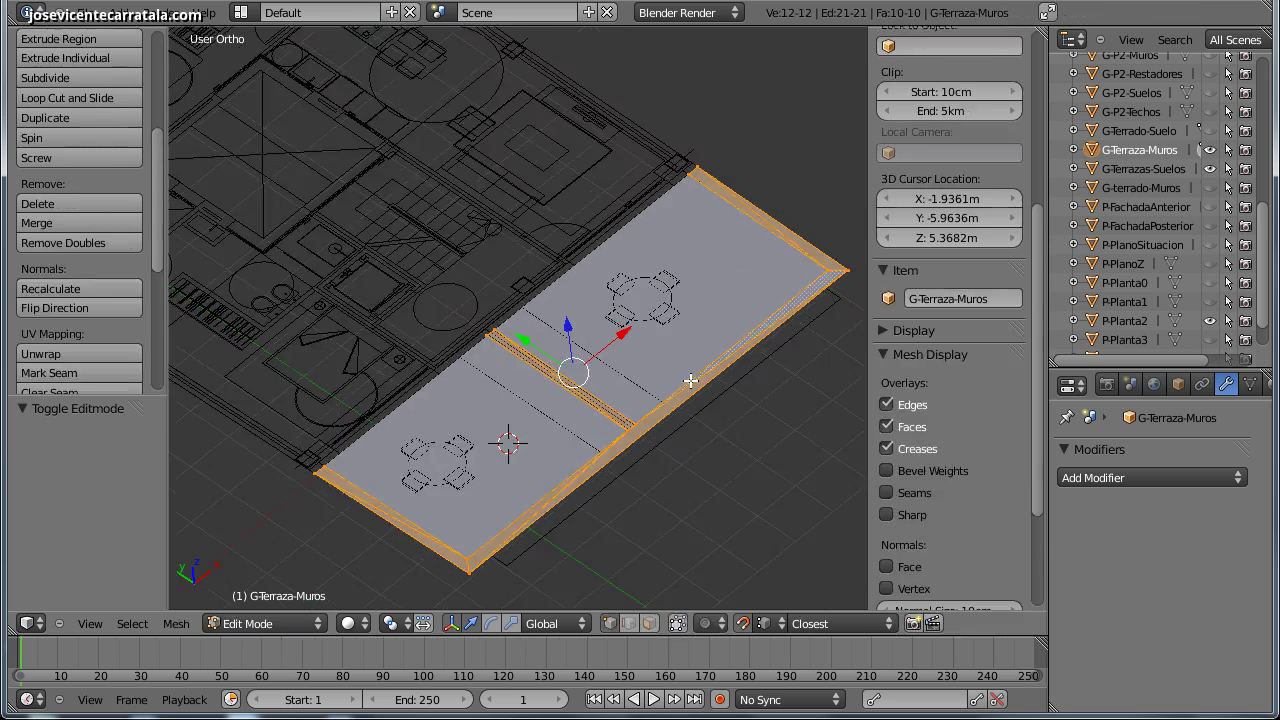
scroll(1175, 330, "down", 2)
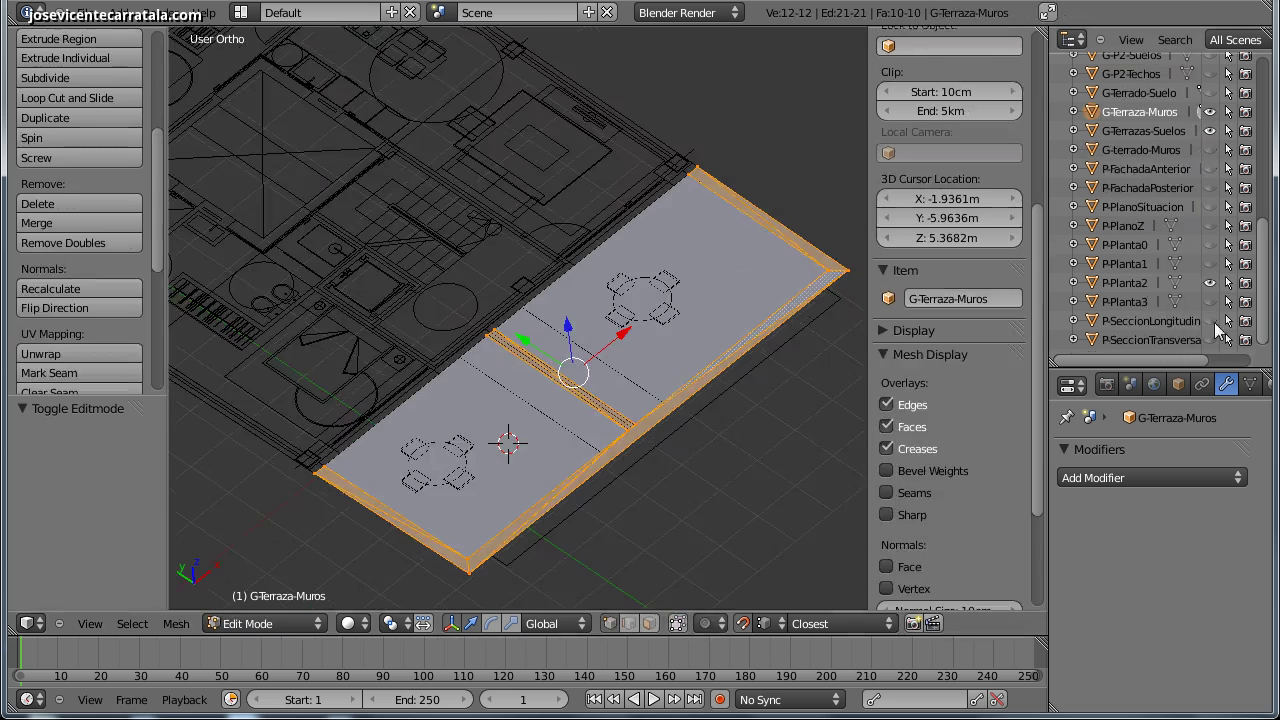
middle_click_drag(858, 410, 712, 437)
key("KP_3")
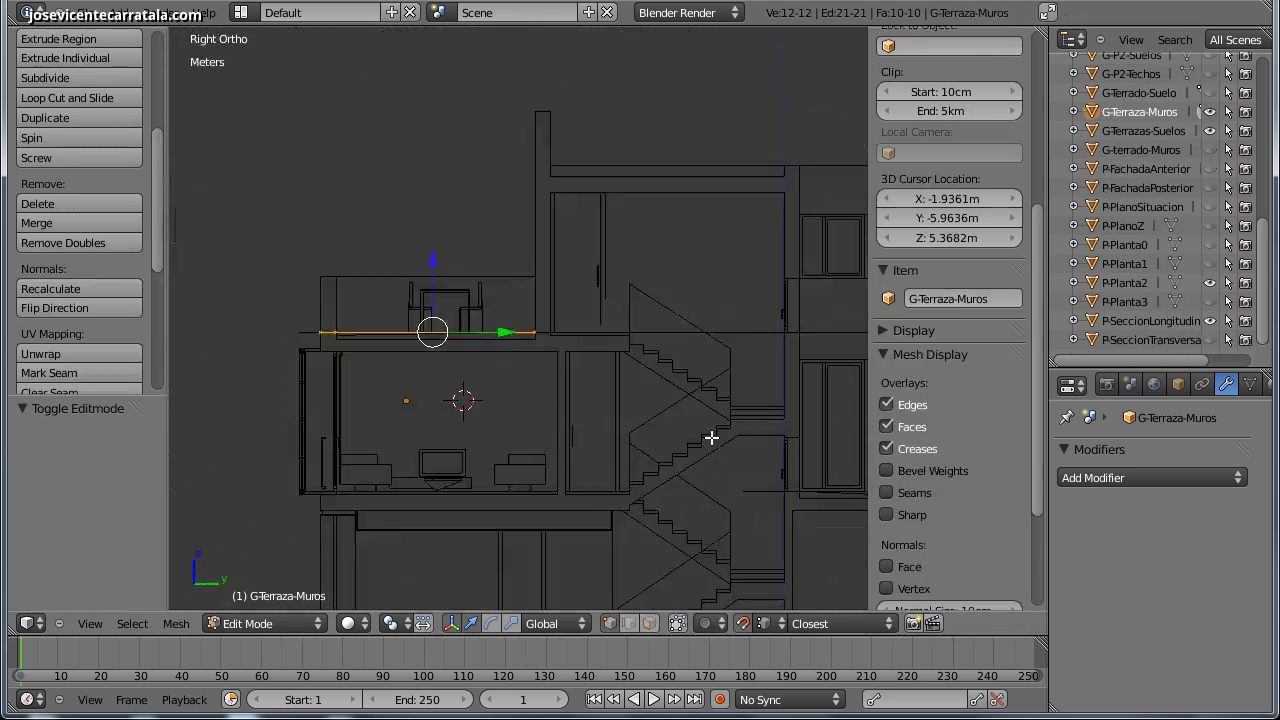
scroll(620, 425, "up", 5)
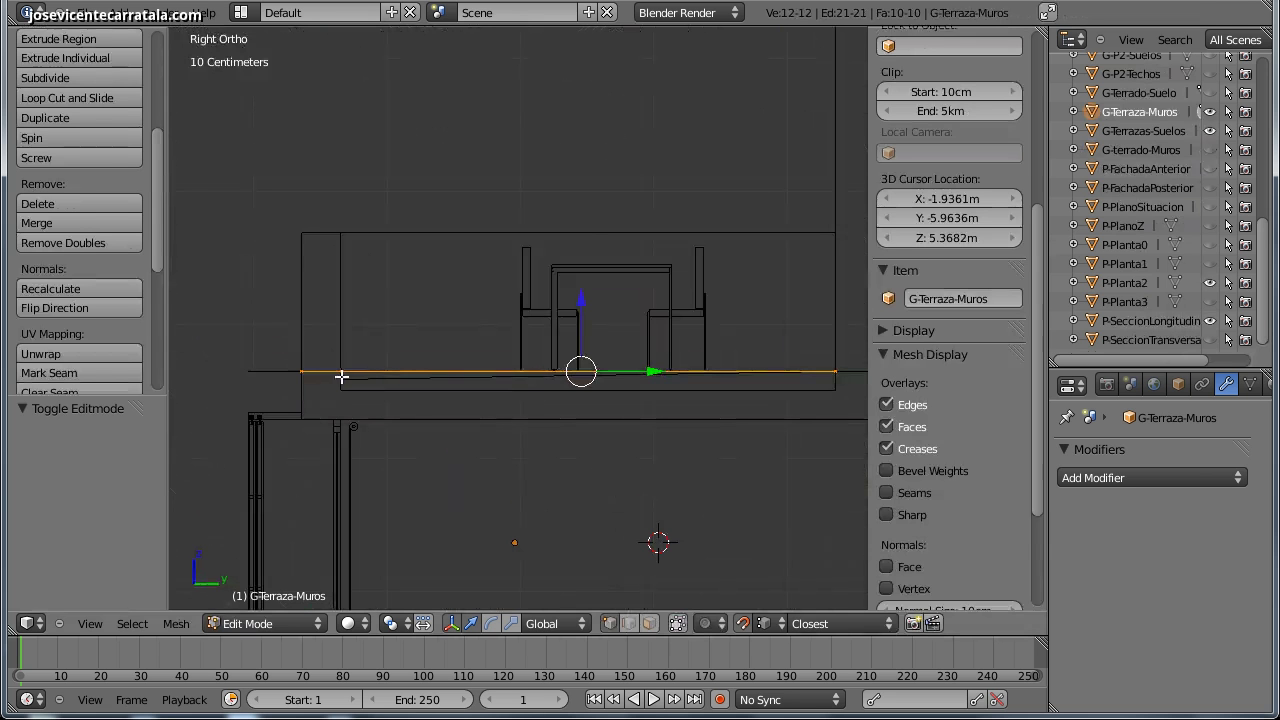
key("g")
key("z")
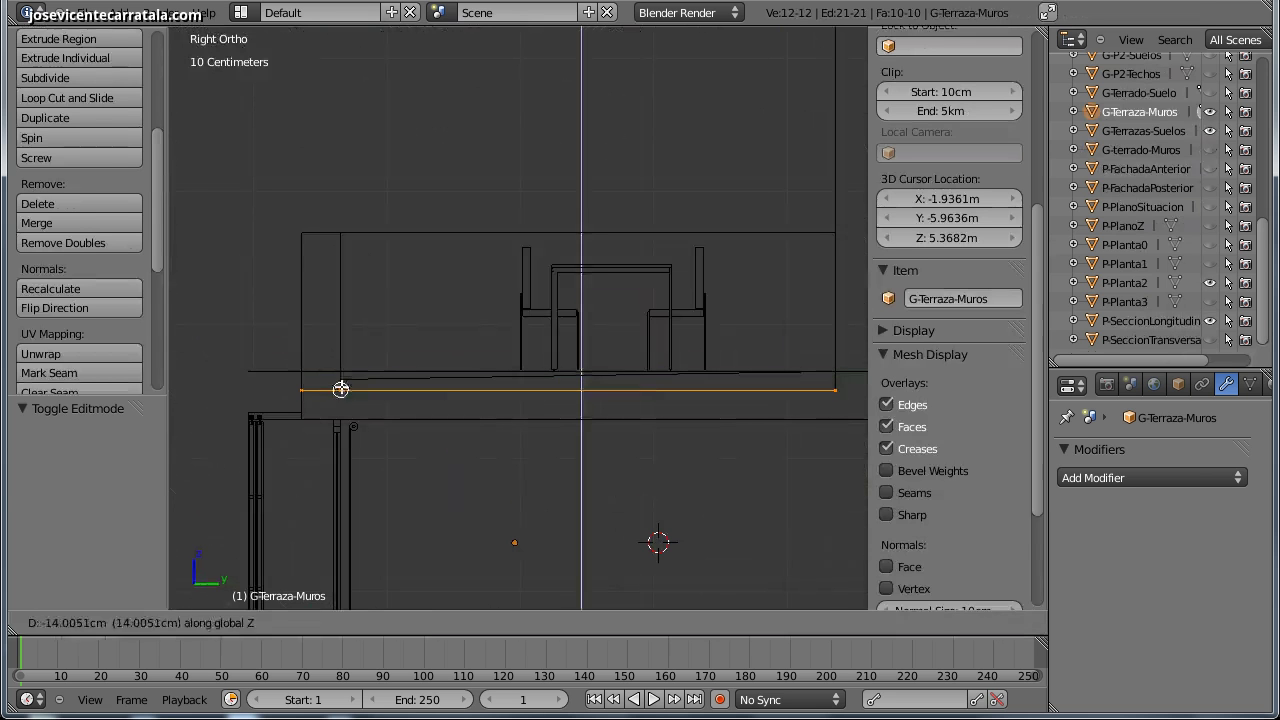
left_click(341, 387)
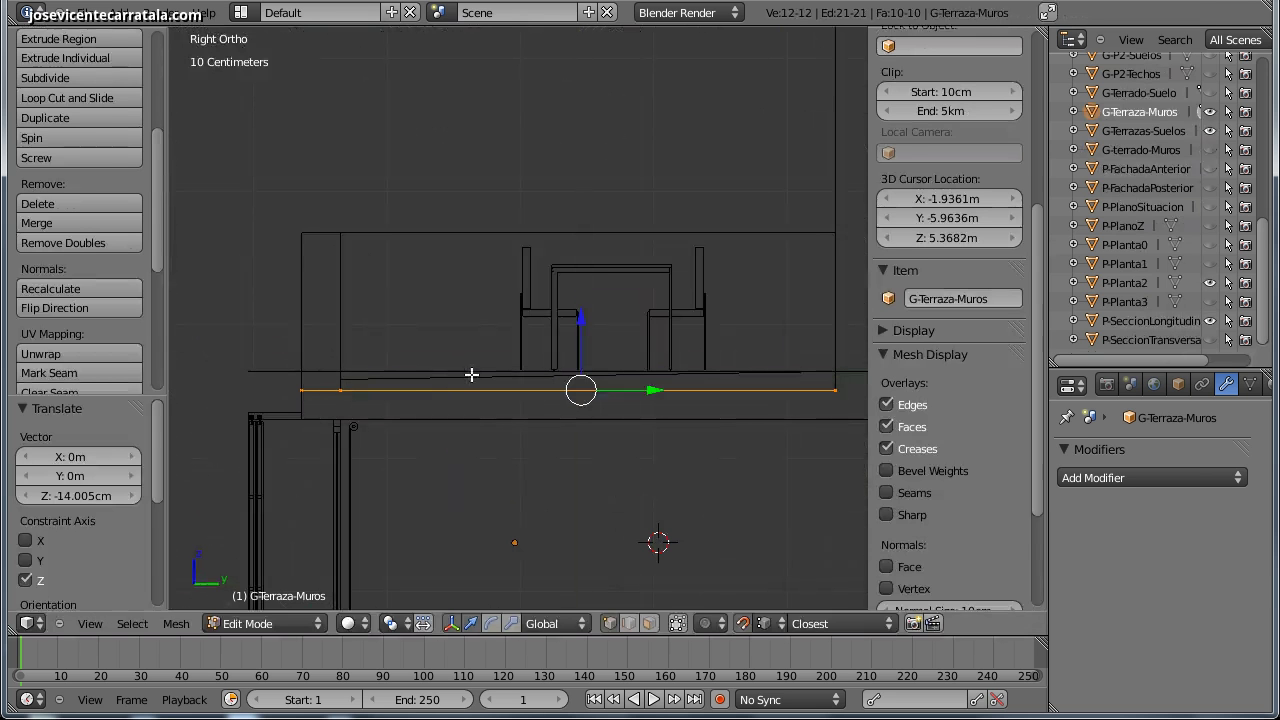
- Extrude the edge up 1.181 m into the terrace parapet walls
key("e")
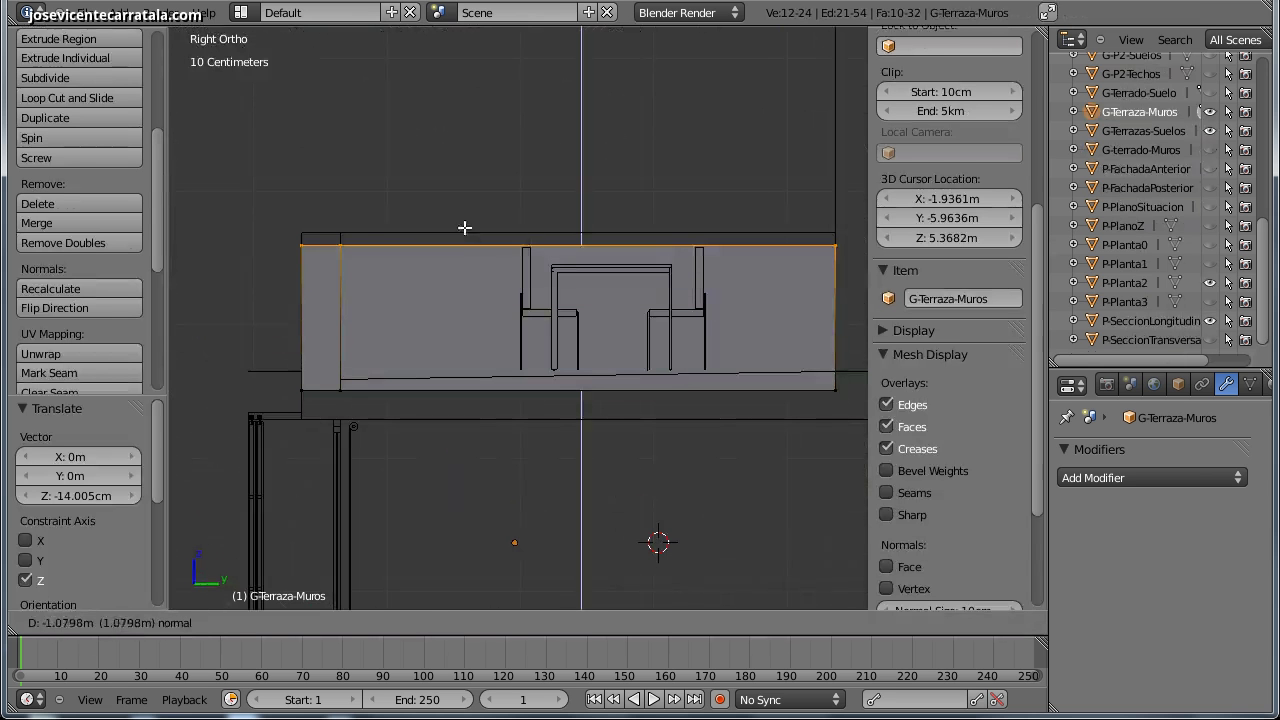
left_click(343, 223)
mouse_move(371, 277)
middle_mouse_down()
mouse_move(450, 372)
mouse_move(480, 380)
mouse_move(514, 363)
mouse_move(534, 434)
mouse_move(574, 397)
mouse_move(474, 460)
mouse_move(437, 466)
mouse_move(471, 386)
mouse_move(489, 409)
mouse_move(522, 405)
middle_mouse_up()
- Back in Object Mode, hide the wireframe floor plans and sections in the Outliner
key("Tab")
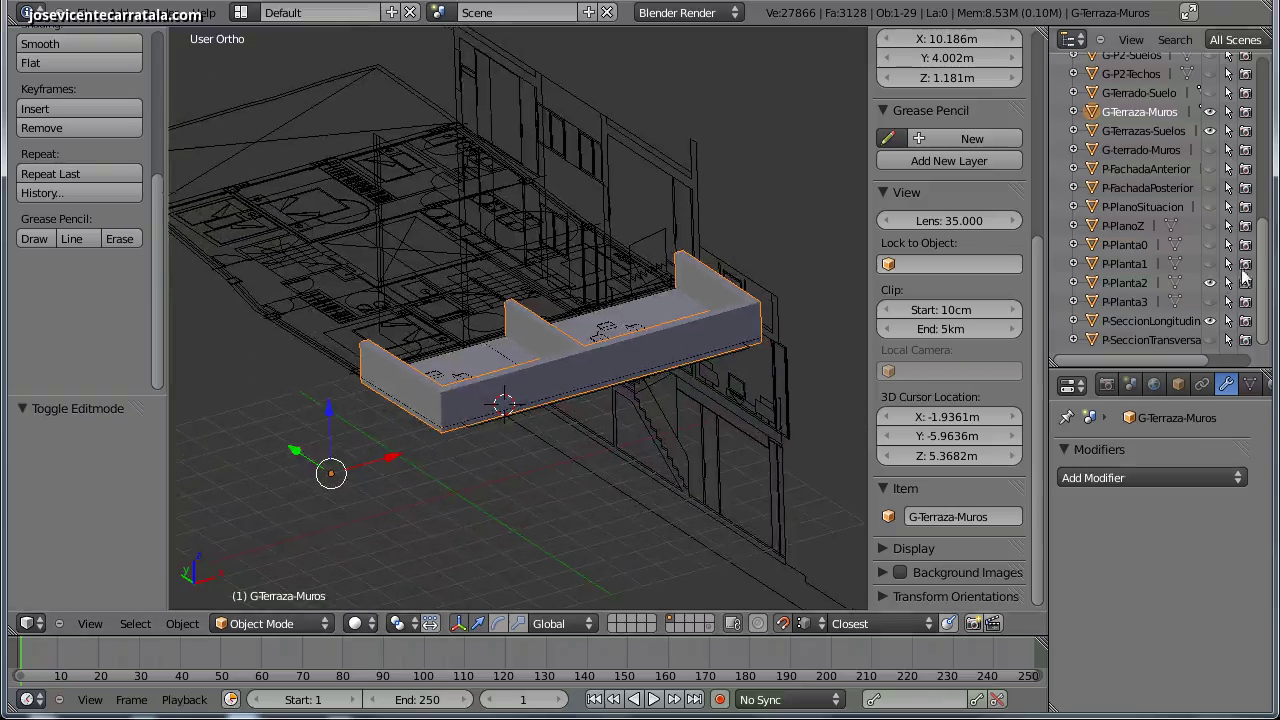
left_click(1210, 283)
left_click(1210, 320)
scroll(1228, 255, "up", 2)
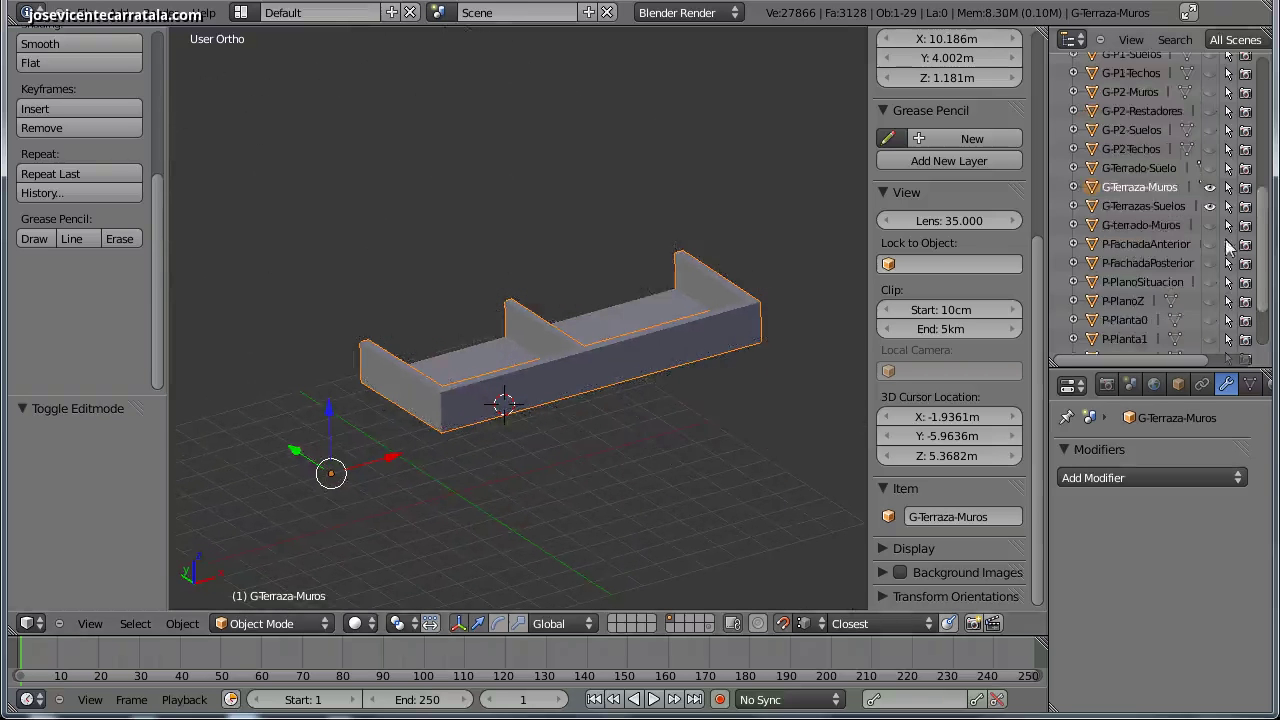
scroll(1214, 228, "up", 2)
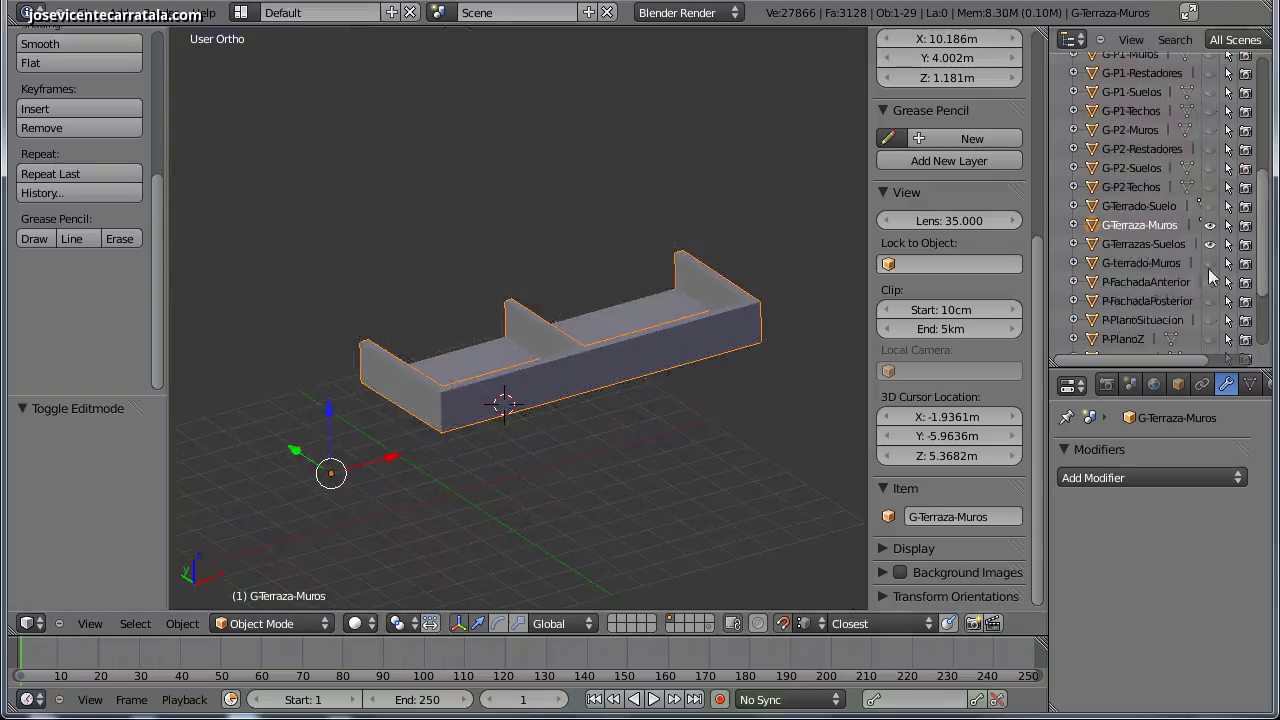
- Unhide the top floor, roof terrace, and second-floor wall and ceiling objects
left_click(1210, 263)
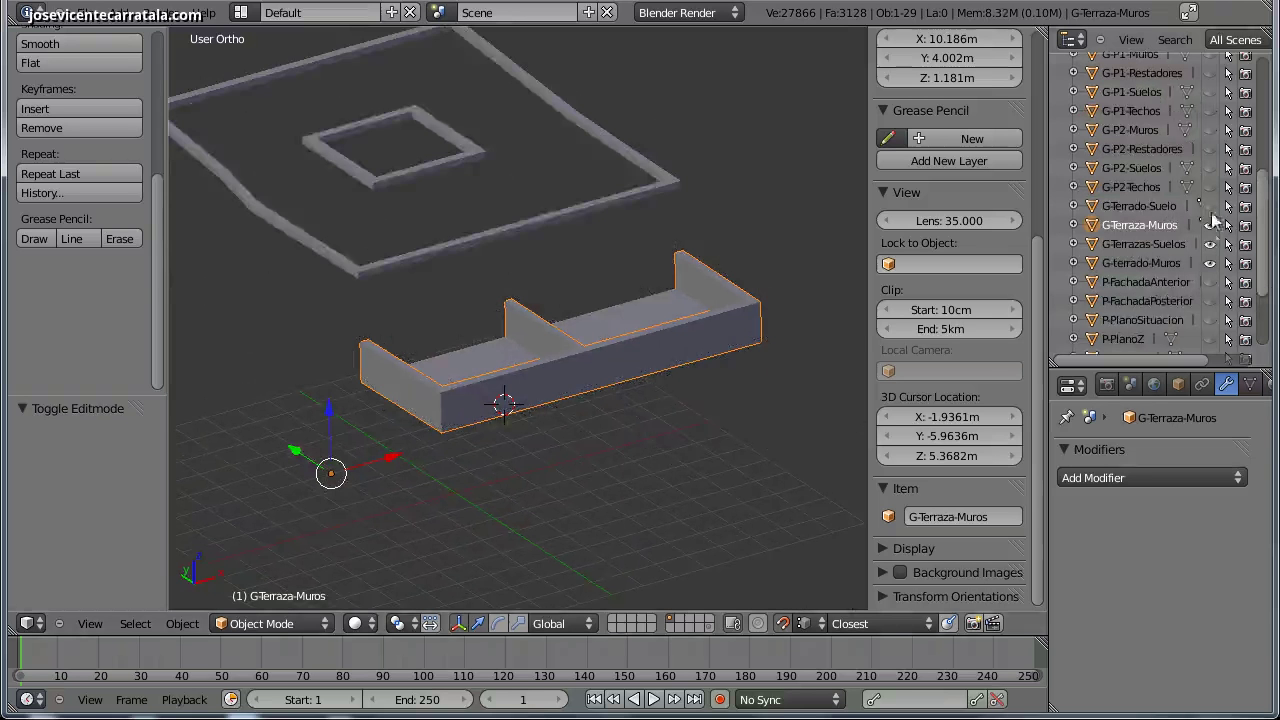
left_click(1210, 206)
left_click(1210, 187)
left_click(1210, 168)
left_click(1210, 149)
left_click(1210, 130)
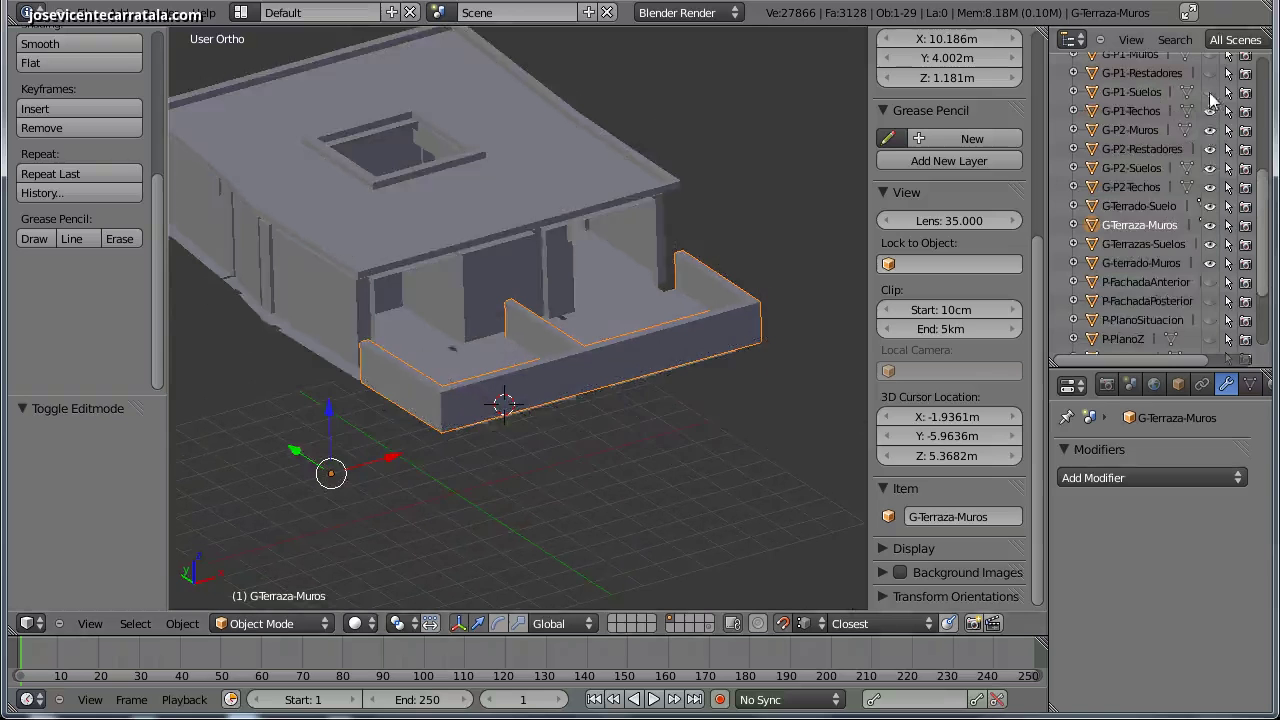
left_click(1210, 110)
scroll(1210, 110, "up", 4)
scroll(1208, 199, "up", 2)
- Unhide the lower floors' walls and slabs and the low wall floor object
left_click(1210, 186)
left_click(1210, 167)
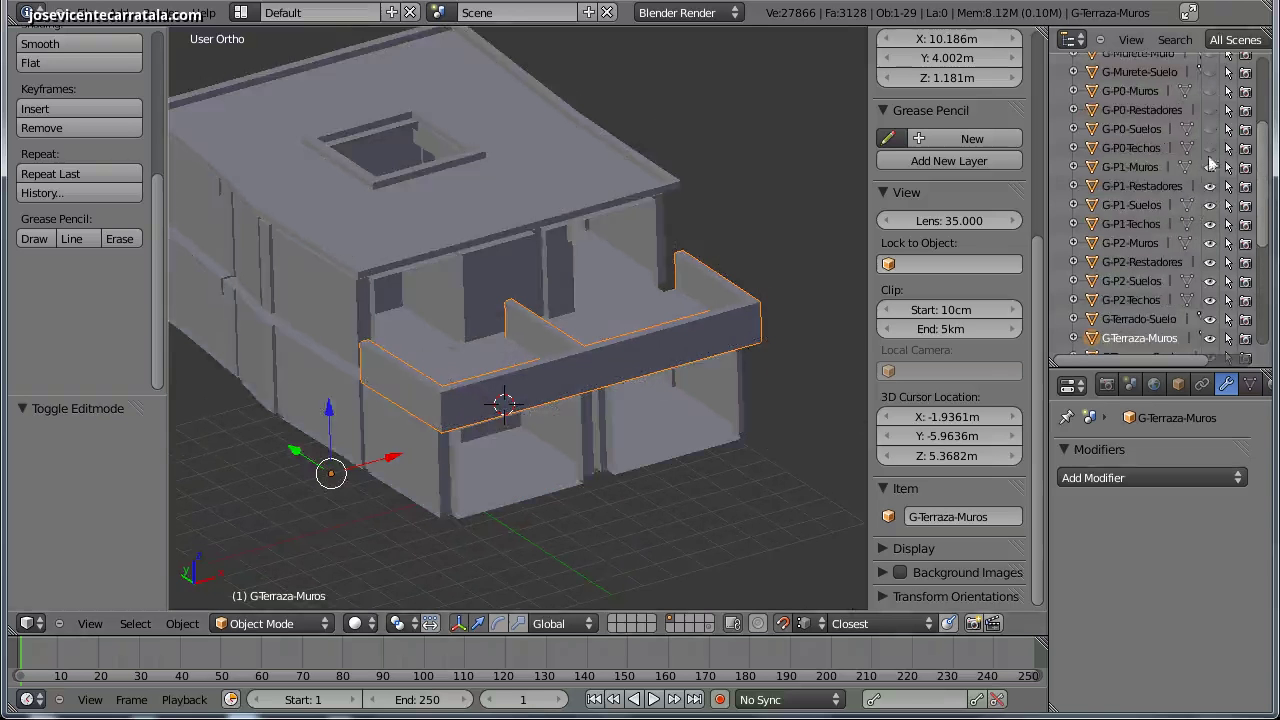
left_click(1210, 148)
left_click(1210, 129)
left_click(1210, 110)
left_click(1210, 91)
left_click(1210, 72)
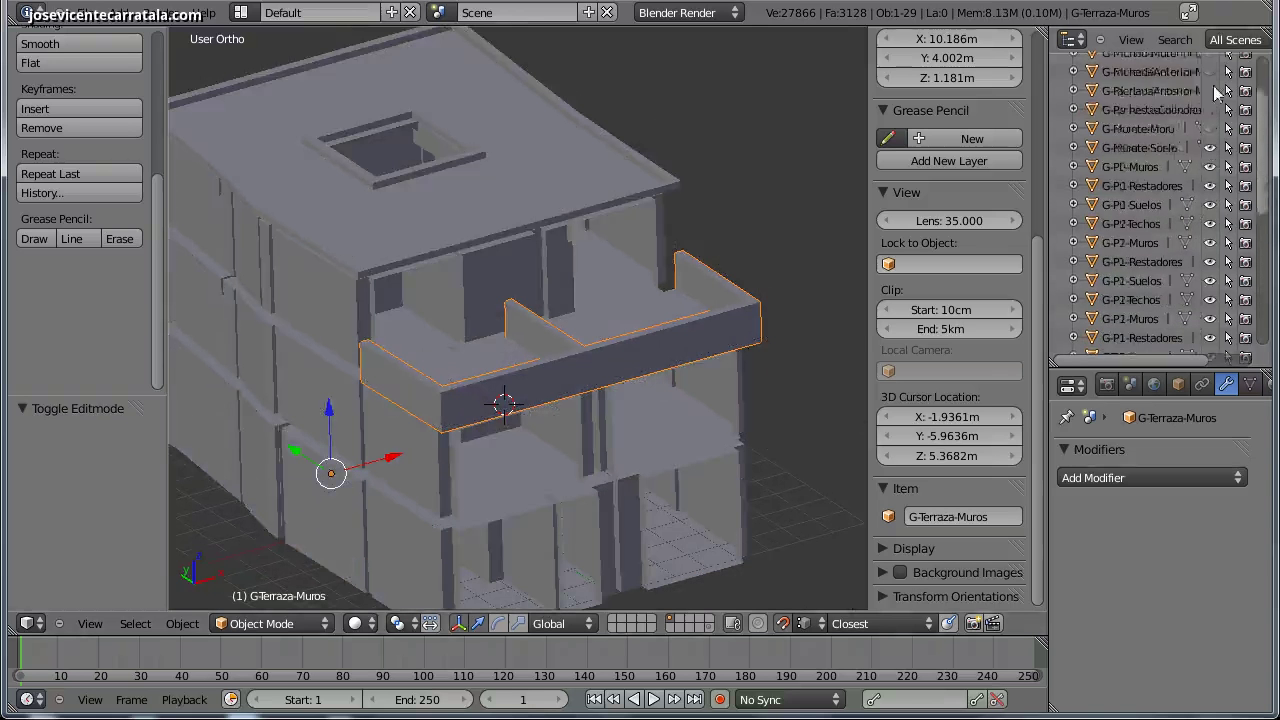
scroll(1214, 120, "up", 8)
- Unhide the front and neighbouring facades and zoom in on the building
left_click(1210, 177)
left_click(1210, 158)
left_click(1210, 139)
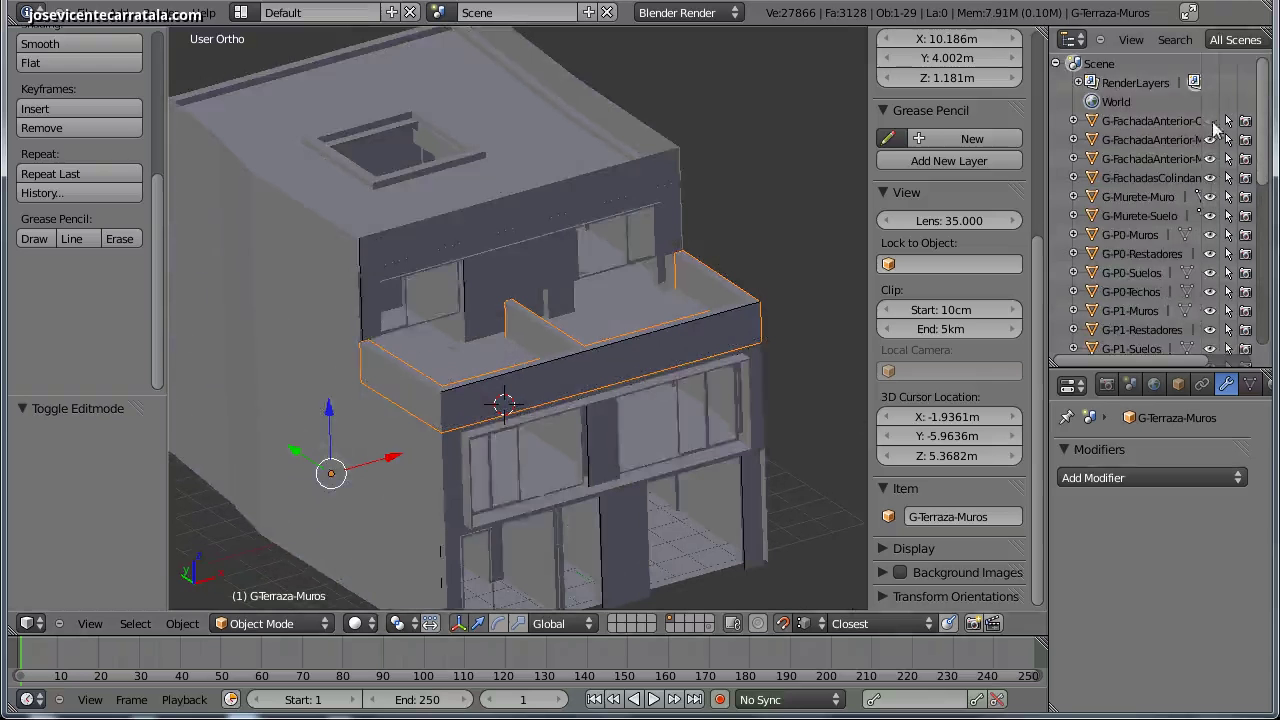
left_click(1210, 120)
scroll(779, 331, "up", 2)
scroll(693, 362, "up", 2)
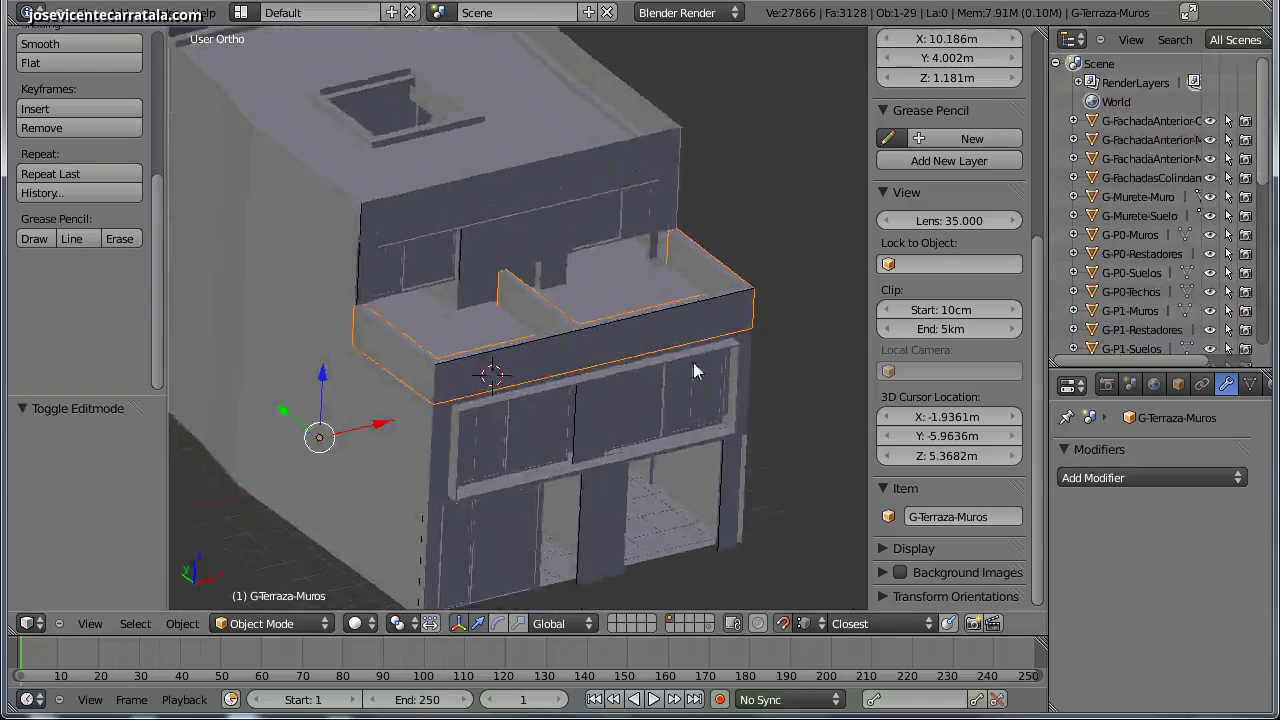
scroll(704, 251, "up", 2)
scroll(542, 359, "up", 2)
scroll(614, 258, "up", 2)
- Select G-FachadaAnteriorCri and hide the front facade glass object
scroll(660, 309, "up", 2)
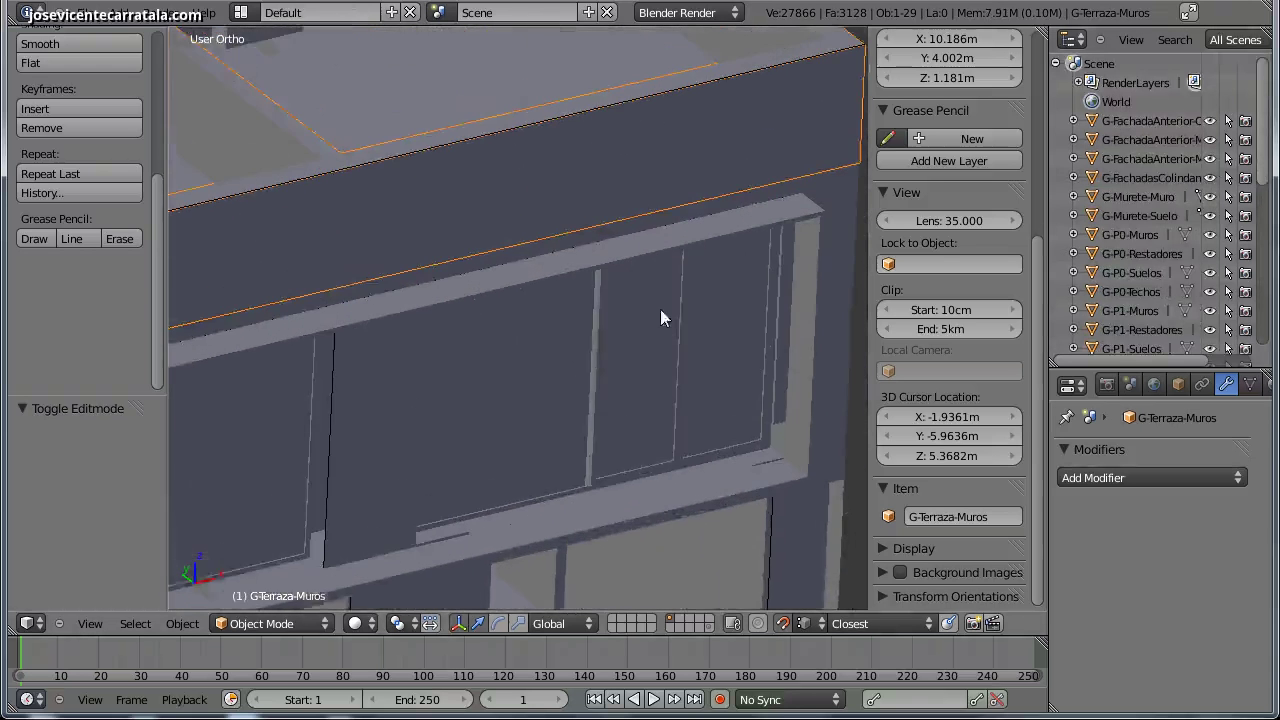
scroll(711, 349, "up", 2)
right_click(711, 349)
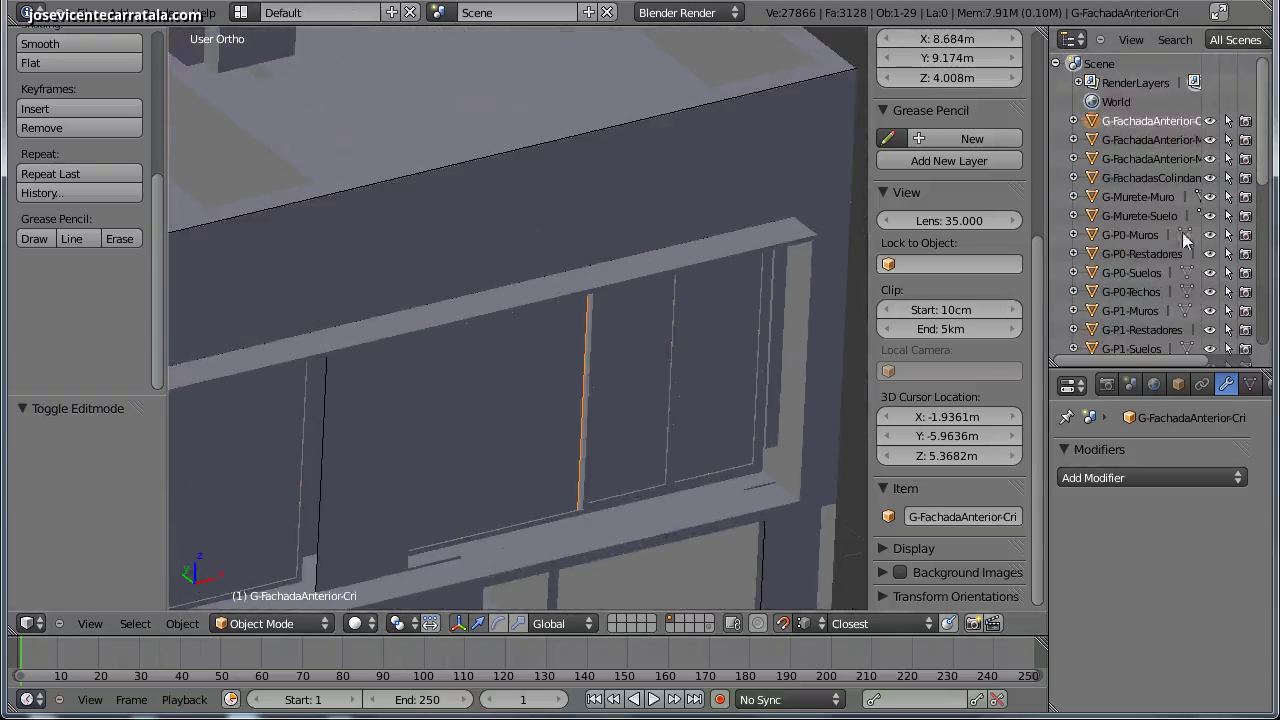
scroll(1183, 237, "down", 2)
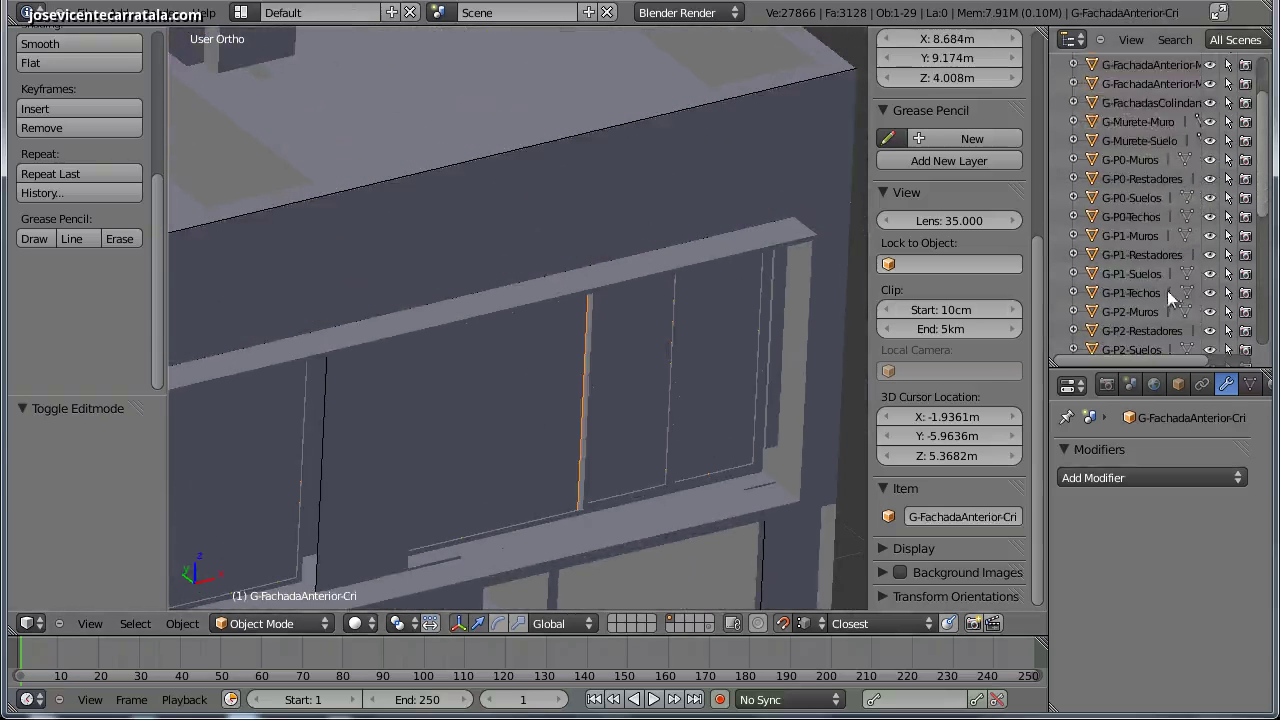
scroll(1172, 269, "up", 3)
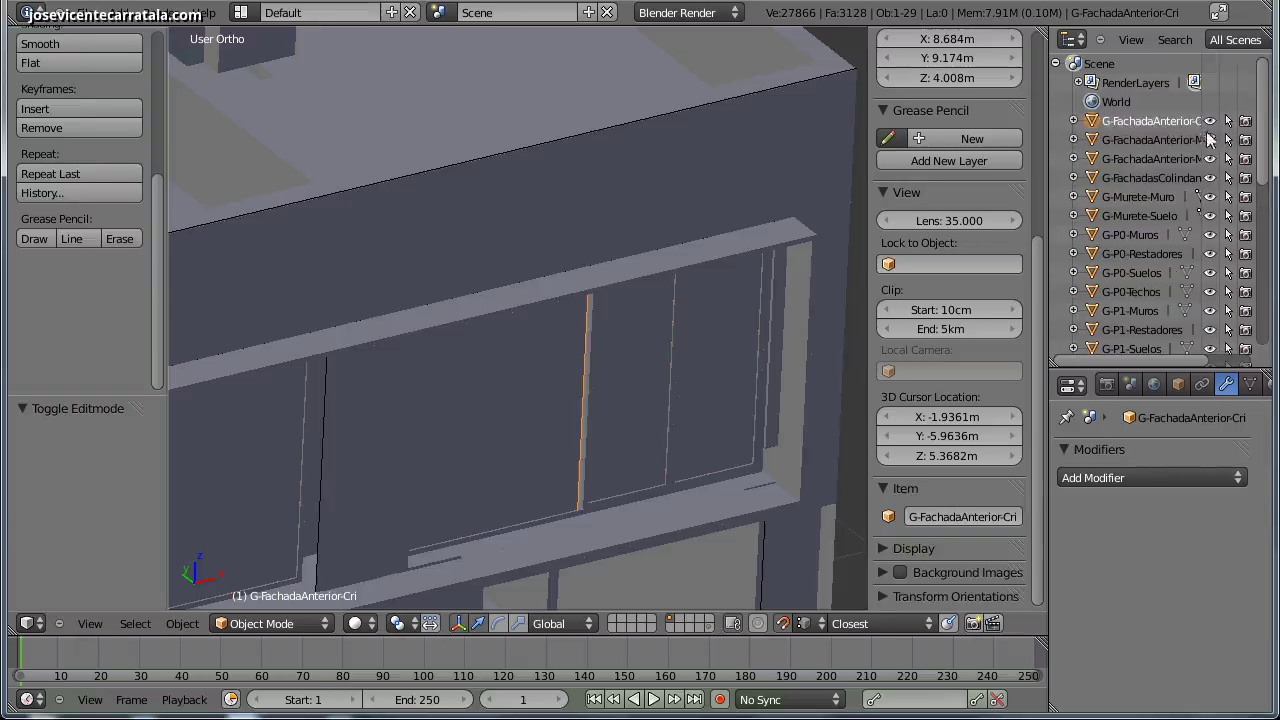
left_click(1210, 121)
scroll(631, 445, "up", 2)
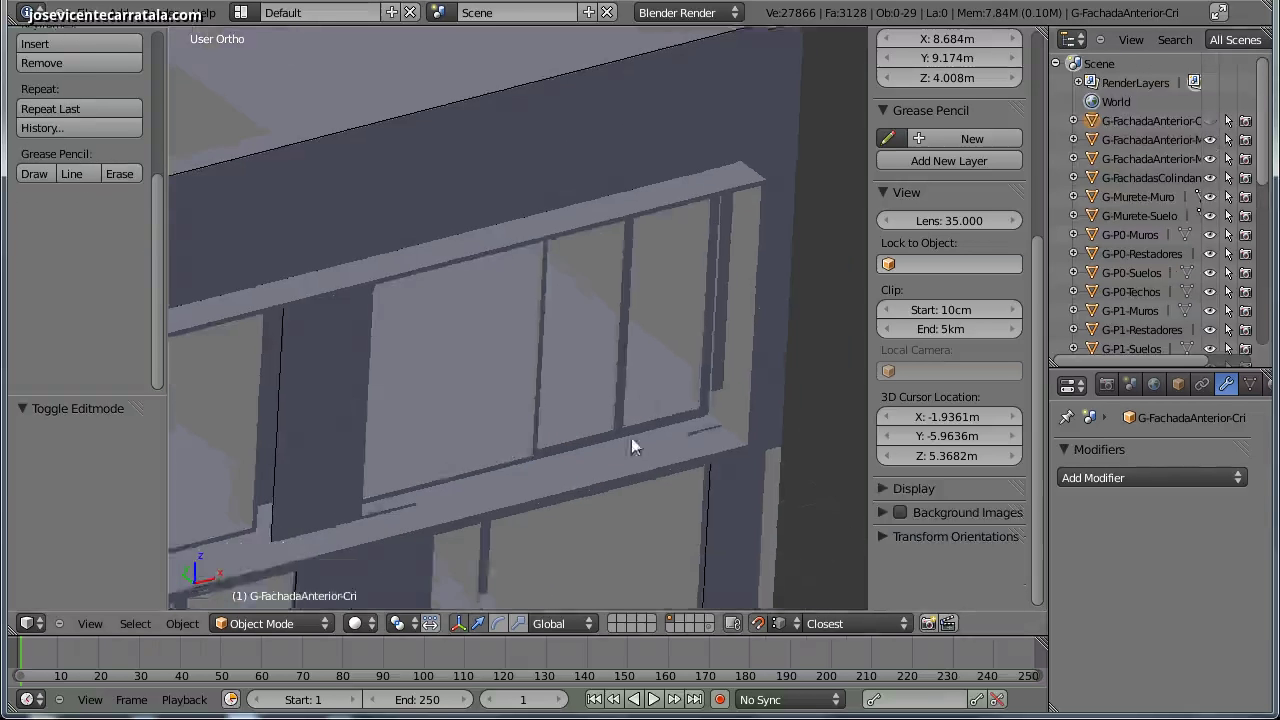
- Orbit to the upper terrace and select the G-FachadaAnterior-Mar window-frame object
mouse_move(631, 445)
middle_mouse_down()
mouse_move(666, 429)
mouse_move(654, 423)
mouse_move(626, 451)
mouse_move(711, 377)
mouse_move(612, 429)
mouse_move(549, 424)
mouse_move(579, 454)
mouse_move(482, 456)
mouse_move(450, 412)
mouse_move(603, 435)
mouse_move(466, 428)
mouse_move(241, 208)
middle_mouse_up()
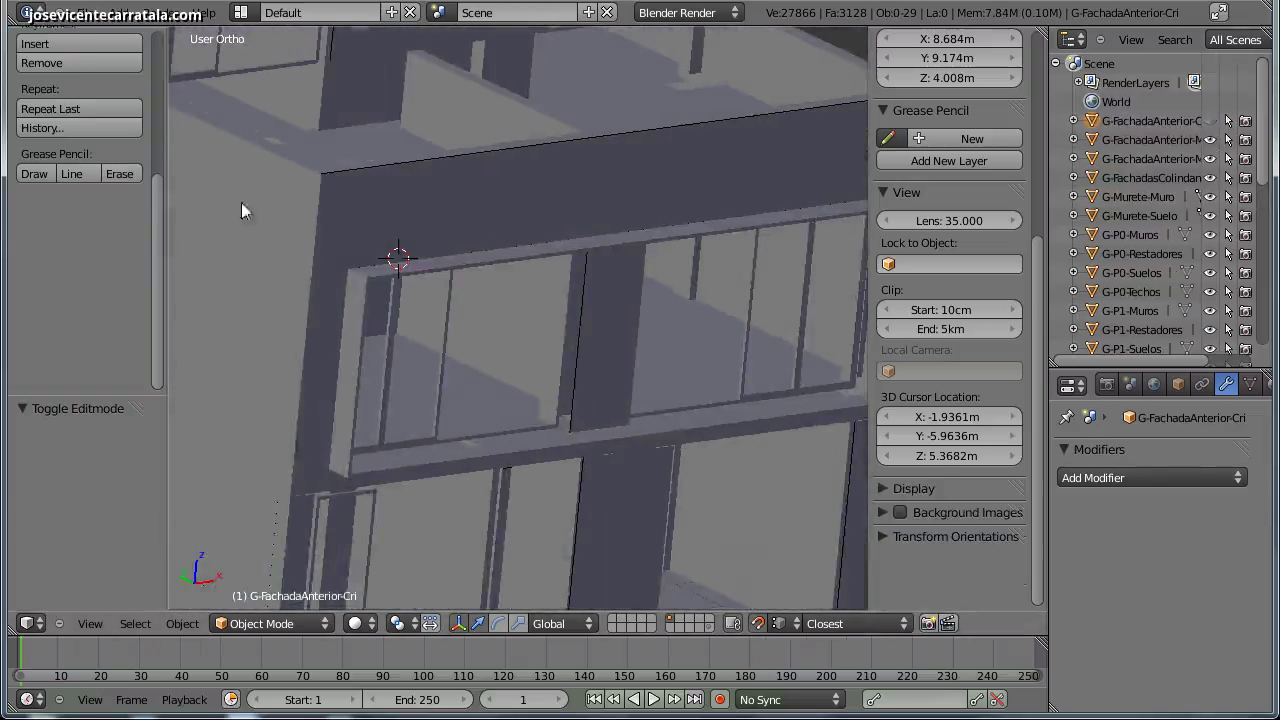
mouse_move(358, 284)
middle_mouse_down()
mouse_move(352, 407)
mouse_move(546, 328)
mouse_move(606, 372)
mouse_move(526, 346)
mouse_move(543, 270)
mouse_move(634, 422)
mouse_move(446, 372)
mouse_move(554, 420)
mouse_move(449, 423)
mouse_move(563, 416)
mouse_move(560, 380)
mouse_move(623, 371)
middle_mouse_up()
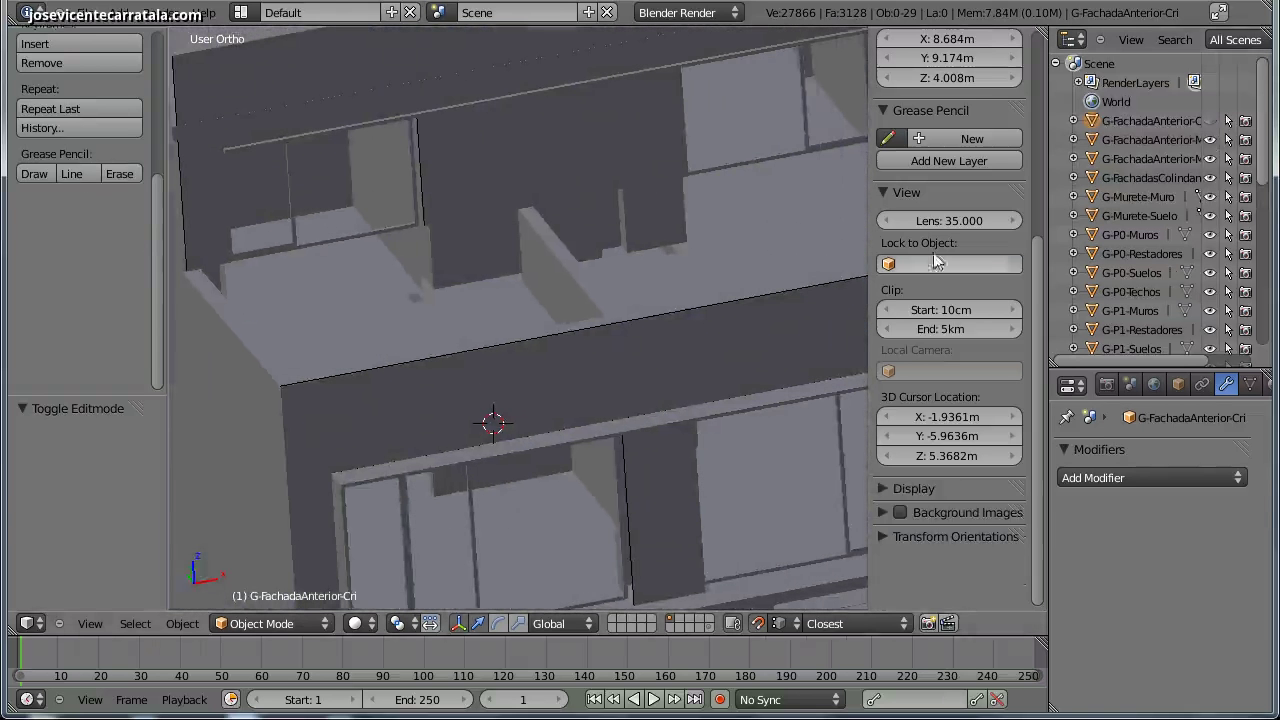
mouse_move(574, 256)
middle_mouse_down()
mouse_move(511, 286)
mouse_move(563, 263)
middle_mouse_up()
right_click(568, 275)
mouse_move(594, 314)
middle_mouse_down()
mouse_move(692, 356)
mouse_move(706, 397)
mouse_move(531, 363)
mouse_move(590, 366)
mouse_move(826, 325)
middle_mouse_up()
middle_click_drag(718, 320, 573, 369)
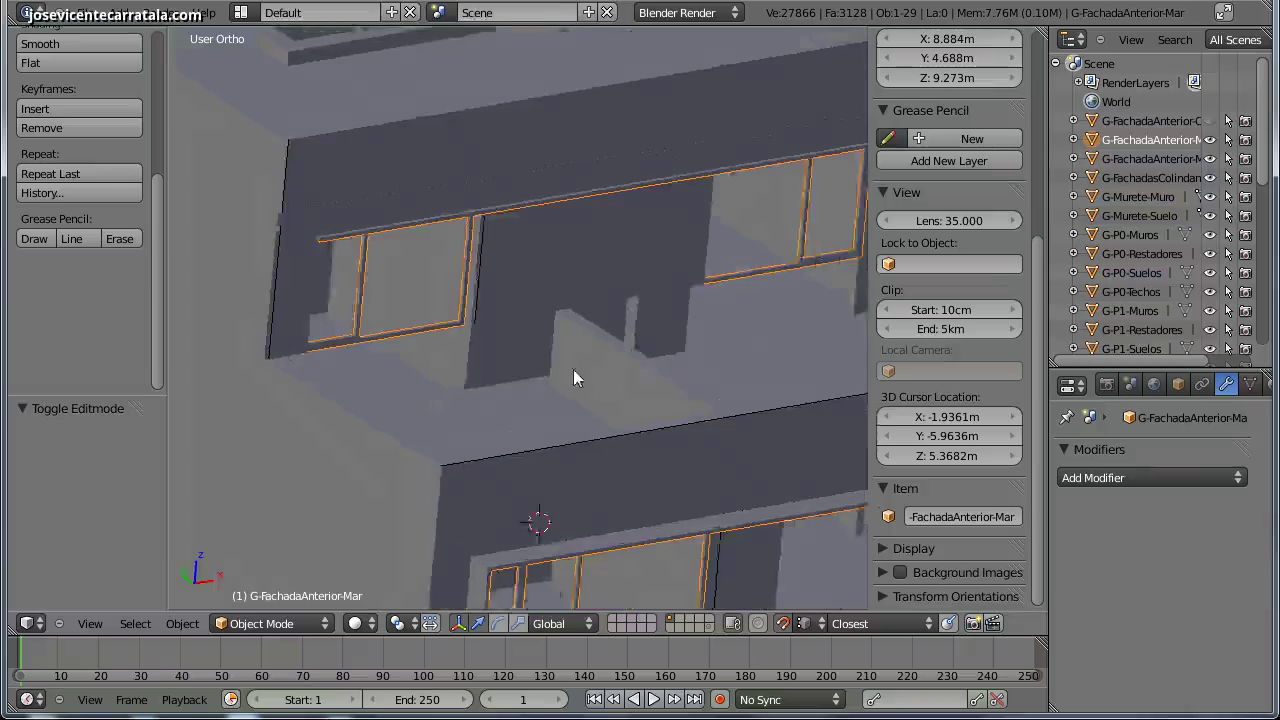
scroll(830, 258, "up", 2)
mouse_move(830, 258)
middle_mouse_down()
mouse_move(679, 362)
mouse_move(457, 343)
mouse_move(743, 303)
mouse_move(723, 269)
mouse_move(550, 347)
mouse_move(551, 334)
mouse_move(462, 406)
mouse_move(481, 396)
middle_mouse_up()
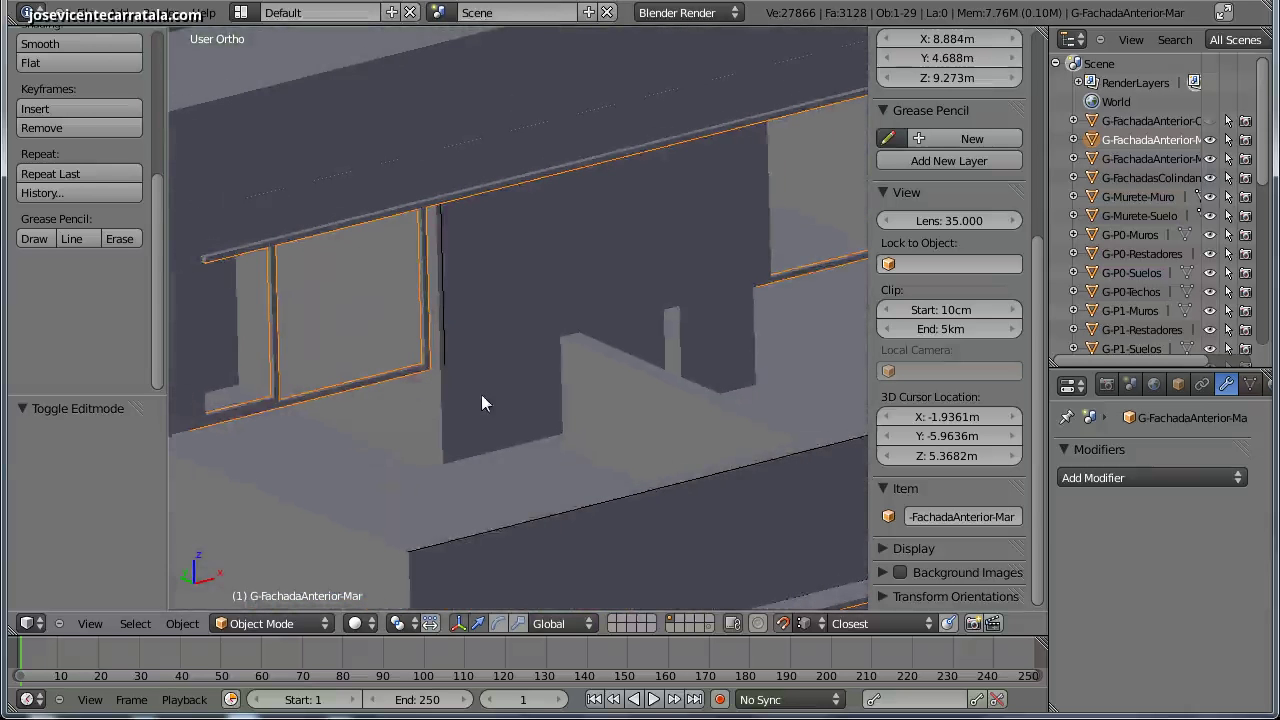
- Enter Edit Mode on the window-frame object and frame it in front view
key("a")
key("a")
right_click(414, 369)
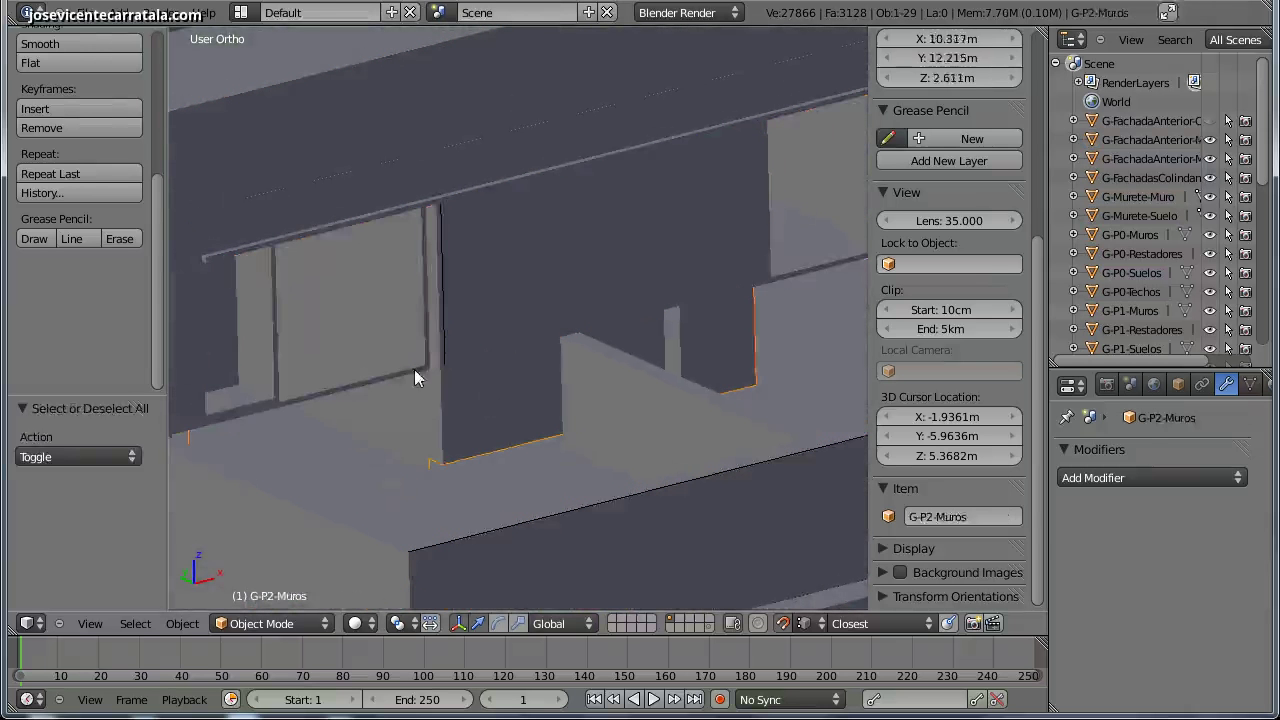
right_click(424, 369)
key("Tab")
middle_click_drag(529, 417, 491, 423)
key("a")
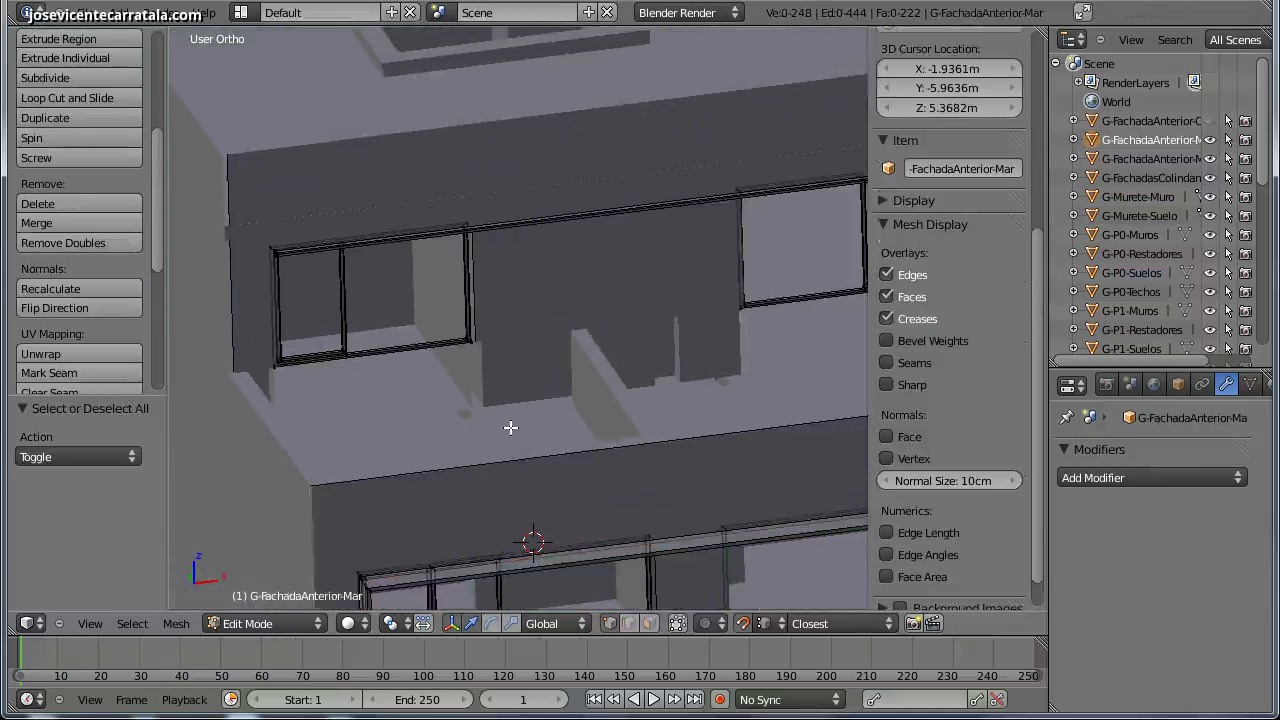
key("KP_1")
key("Home")
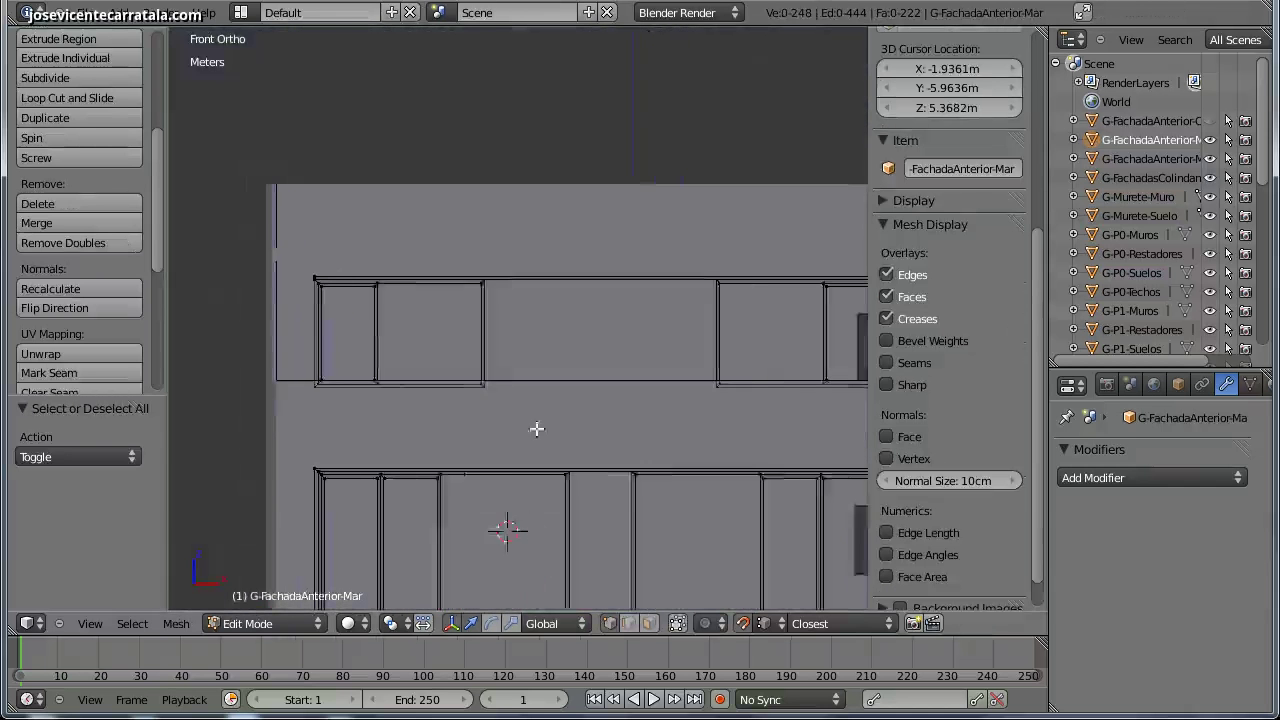
- Box-select the upper frames' bottom vertices and lower them 1.171 m to the terrace floor
key("b")
left_click_drag(822, 366, 193, 405)
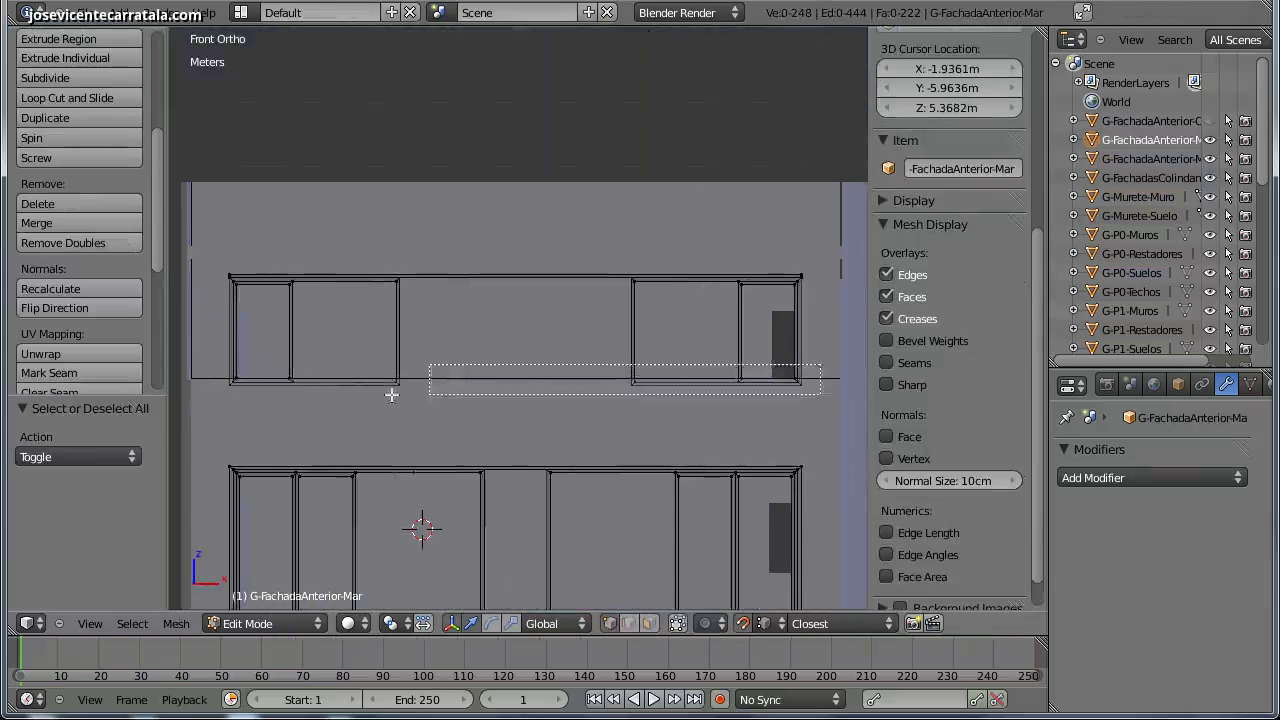
mouse_move(303, 389)
middle_mouse_down()
mouse_move(377, 457)
mouse_move(580, 280)
mouse_move(723, 329)
mouse_move(599, 371)
mouse_move(603, 162)
middle_mouse_up()
scroll(599, 371, "up", 3)
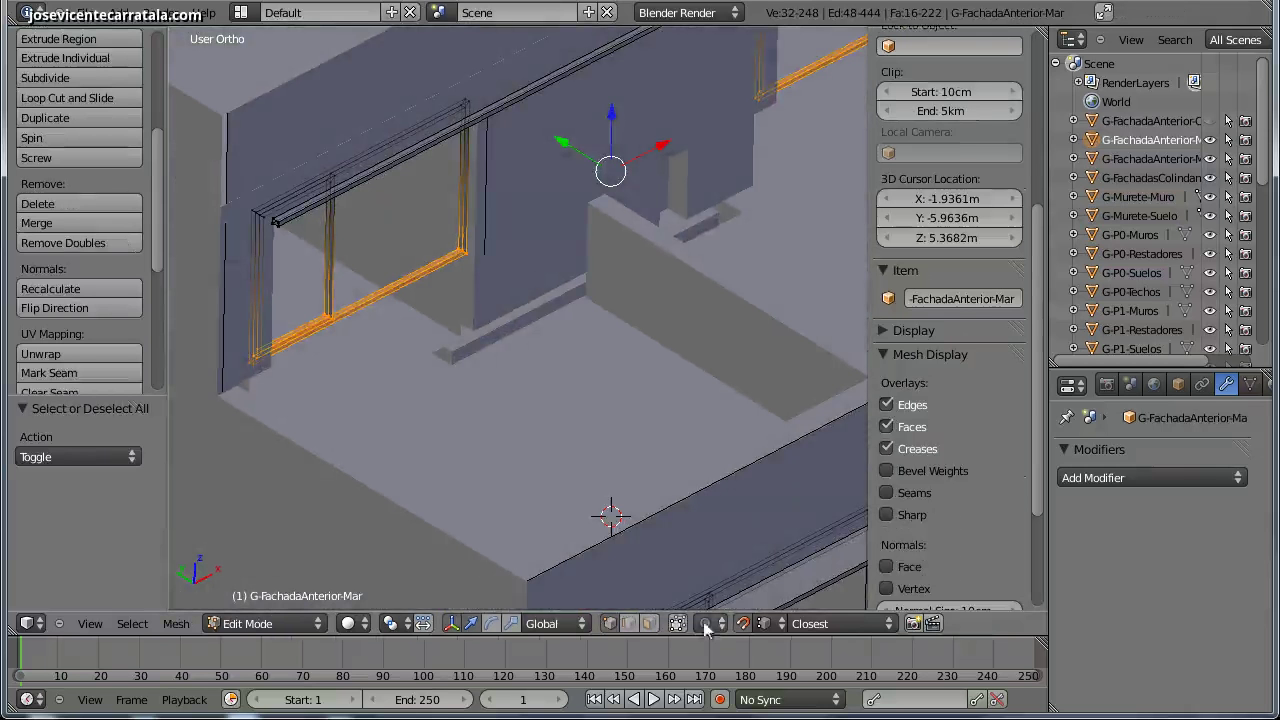
left_click_drag(612, 133, 610, 231)
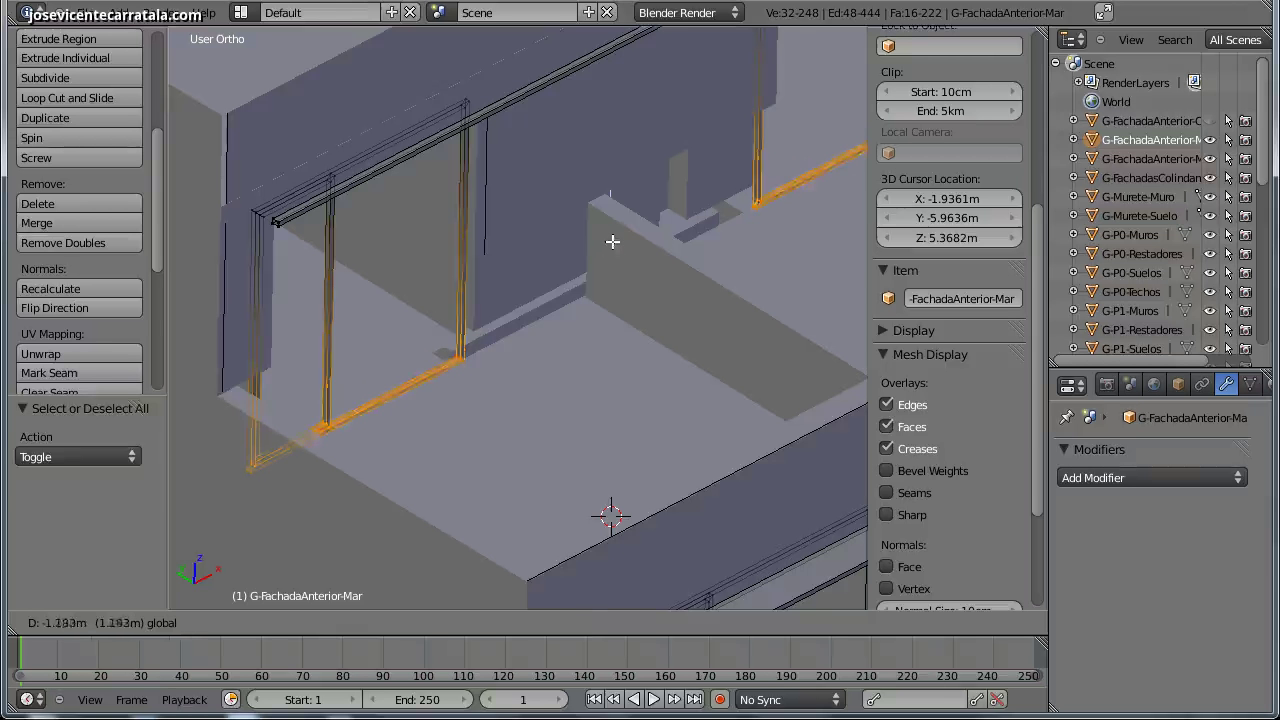
left_click_drag(613, 238, 613, 241)
mouse_move(613, 241)
middle_mouse_down()
mouse_move(657, 349)
mouse_move(646, 334)
mouse_move(490, 352)
mouse_move(560, 309)
mouse_move(604, 335)
middle_mouse_up()
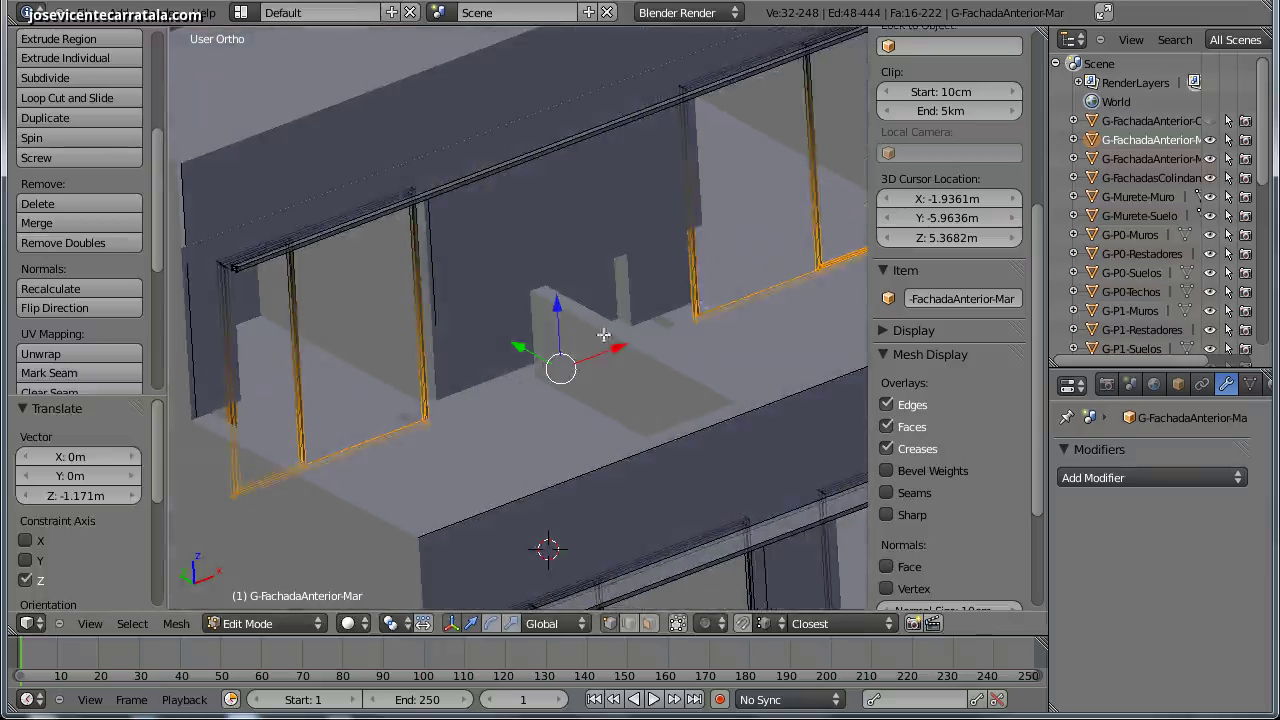
- Lower the facade wall panel's bottom edge about 1 m to the terrace floor
key("Tab")
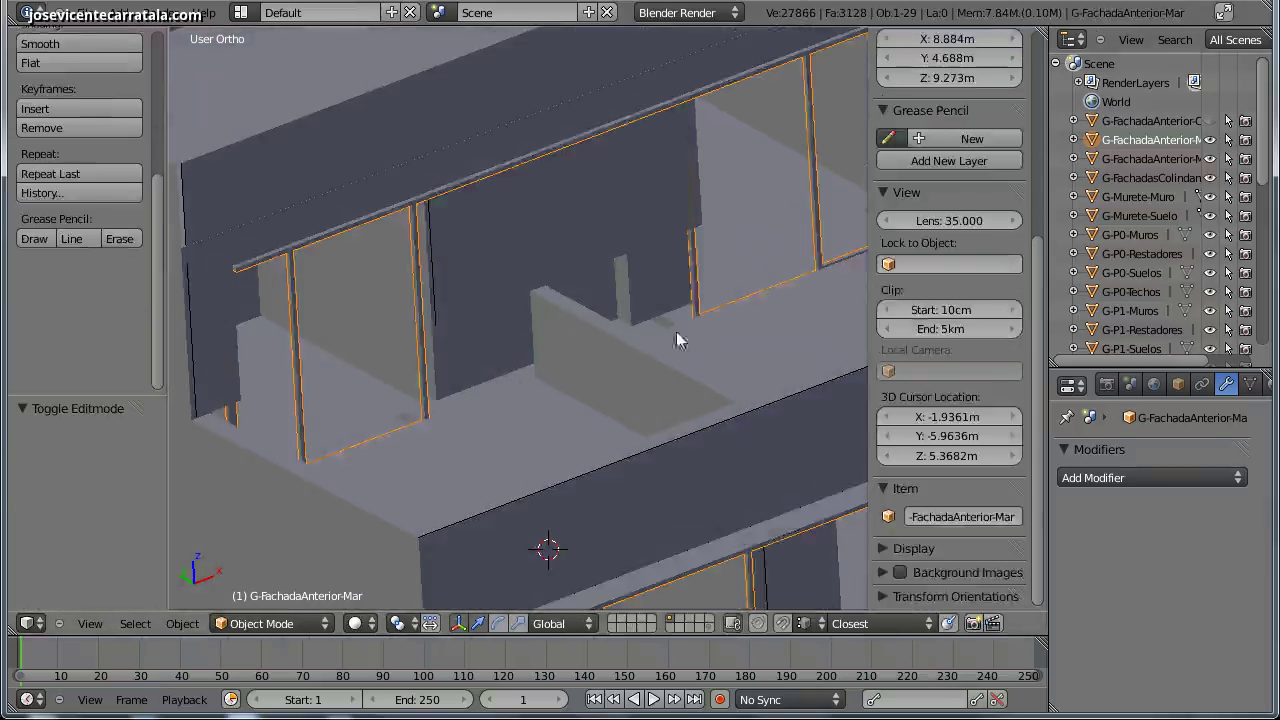
right_click(611, 219)
key("Tab")
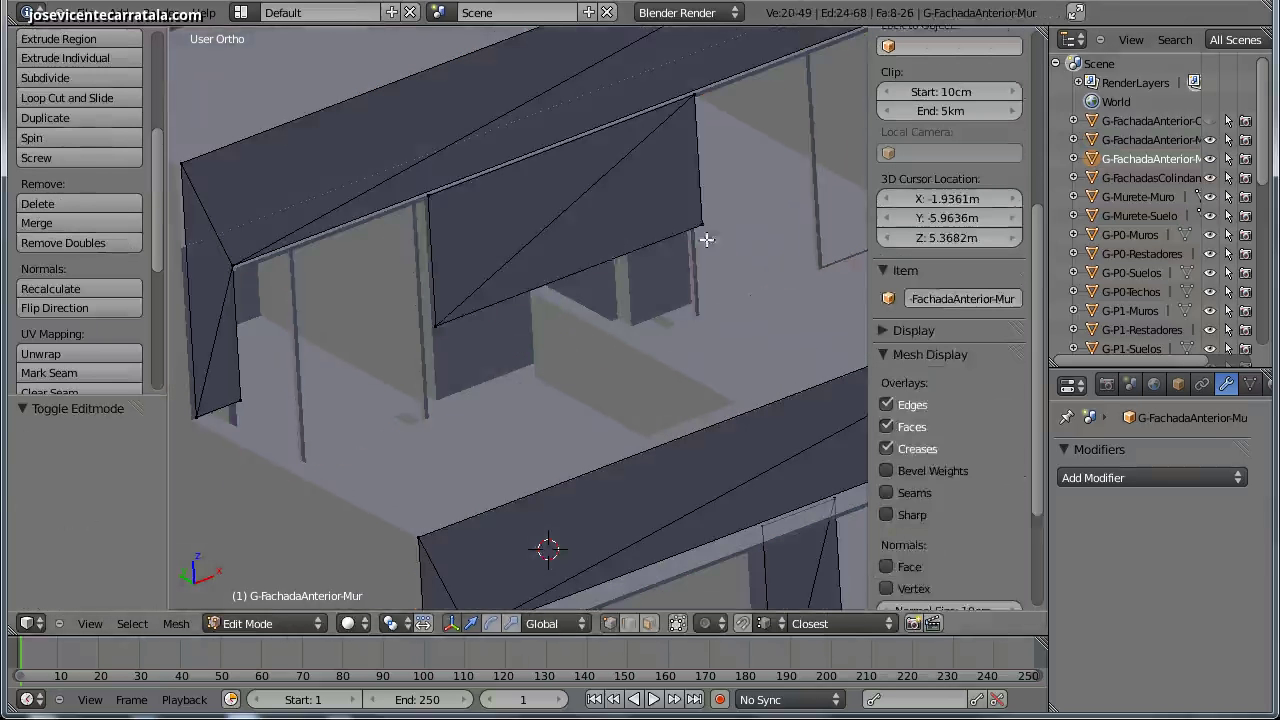
right_click(703, 232)
right_click(438, 328, "shift")
left_click_drag(569, 222, 568, 308)
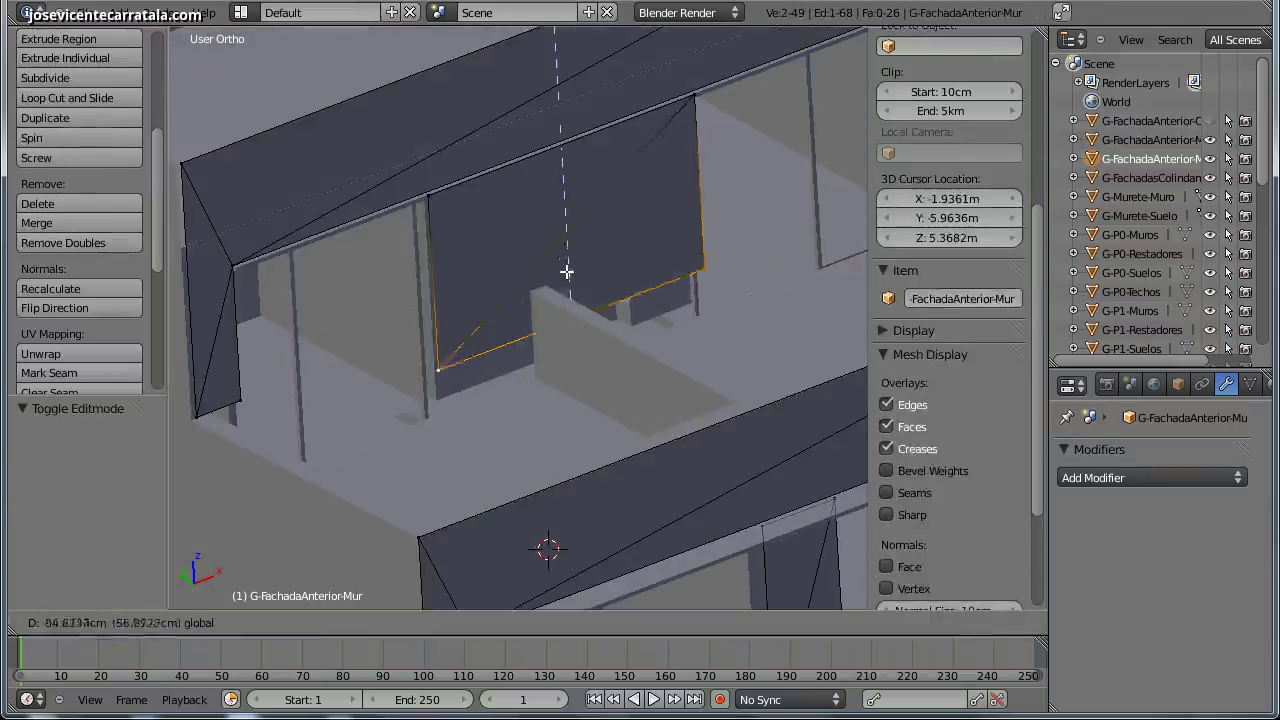
left_click(570, 311)
key("Tab")
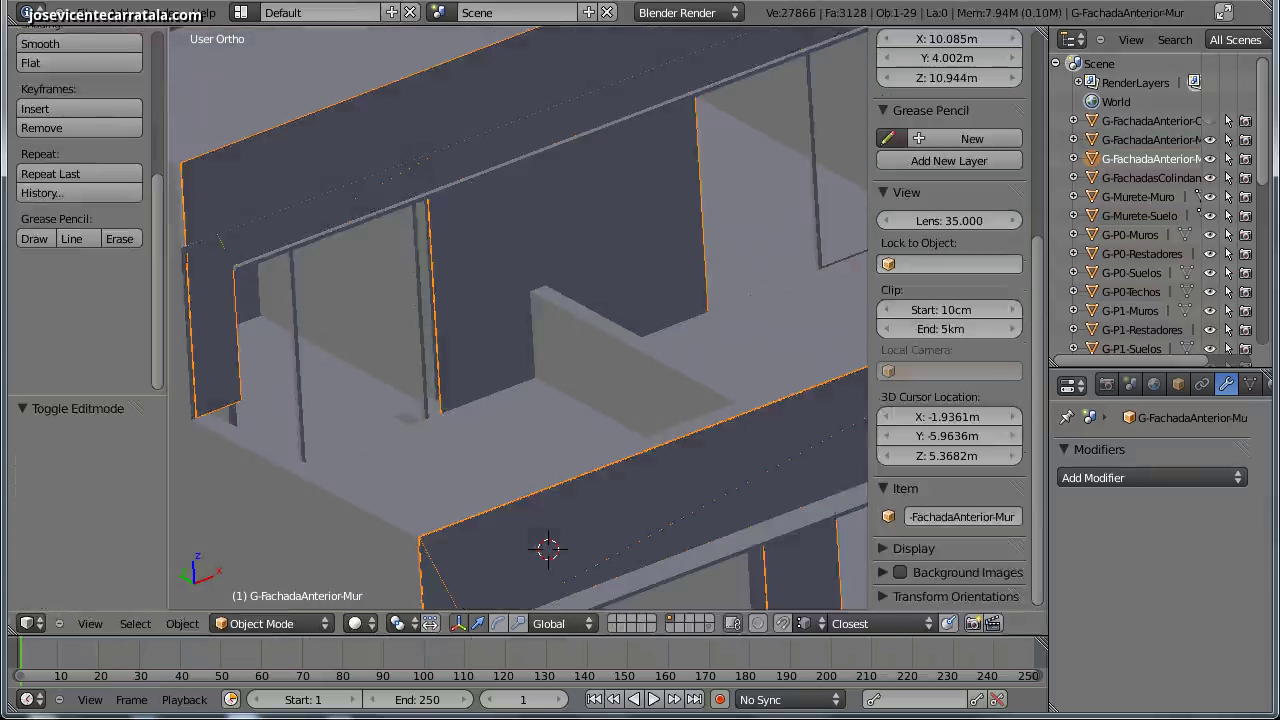
- In the glass object, box-select the upper panes' bottom vertices in front view
right_click(368, 276)
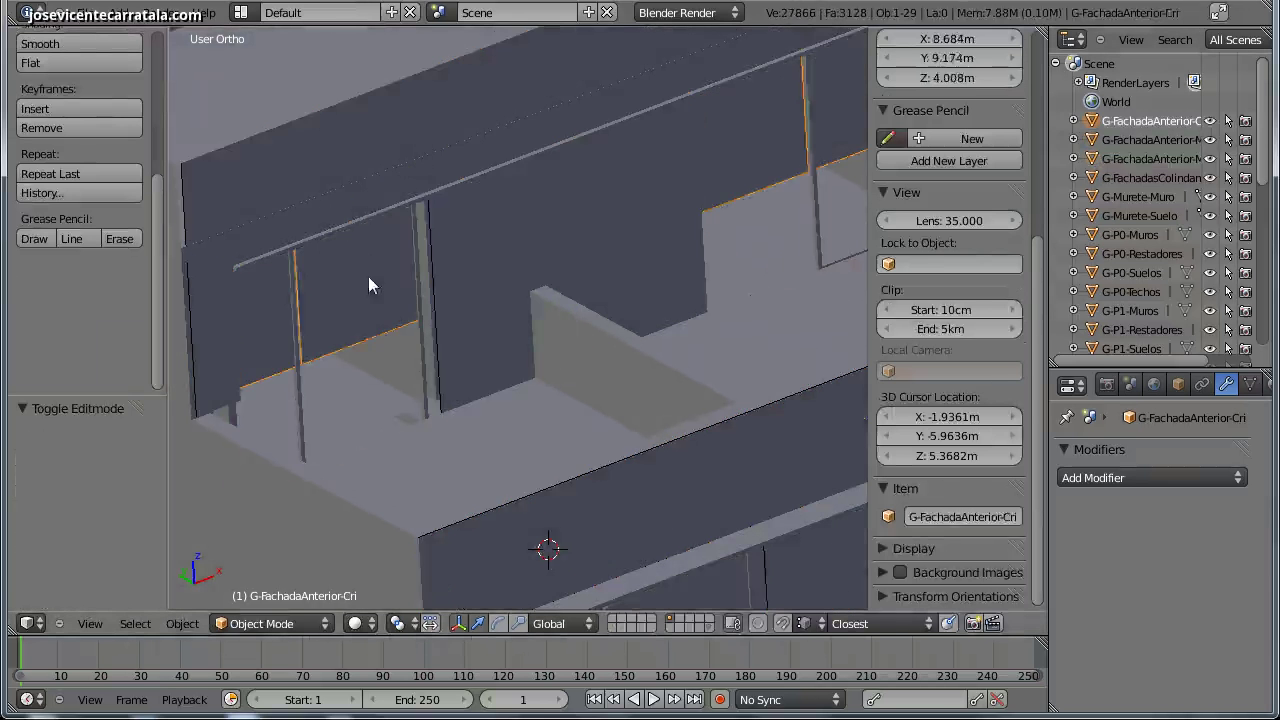
key("Tab")
key("KP_1")
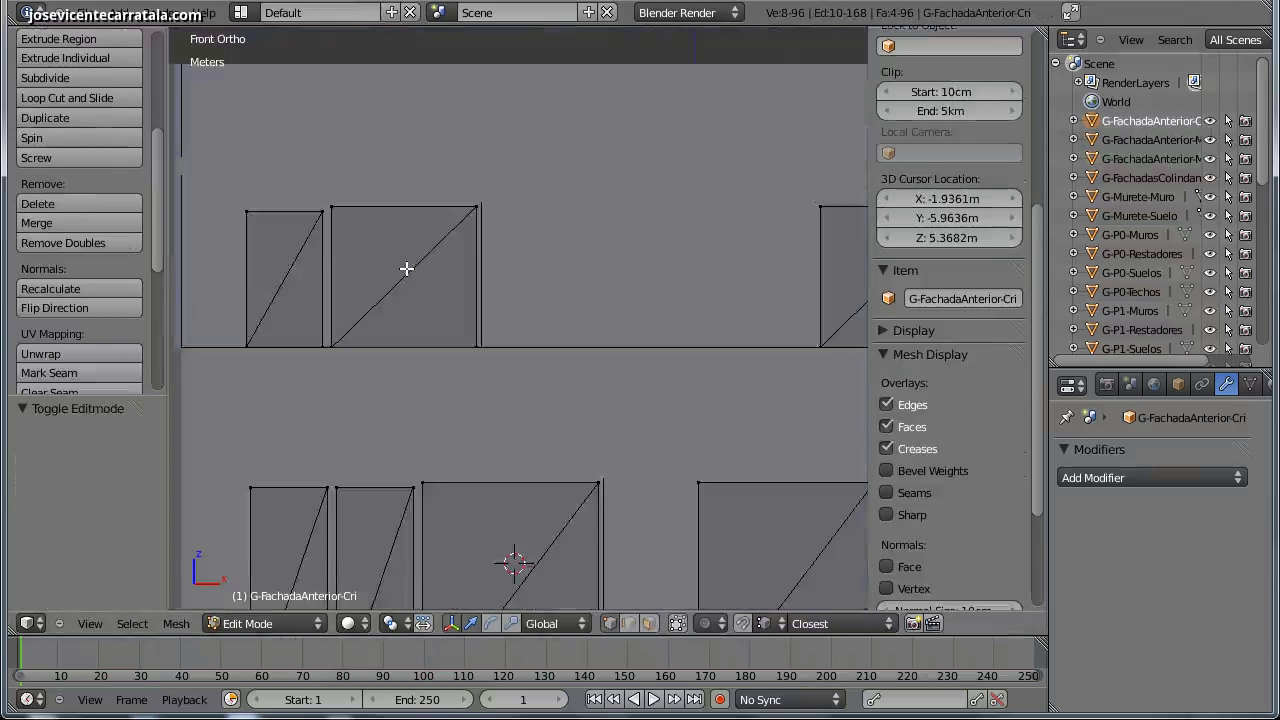
scroll(443, 294, "down", 2)
scroll(571, 323, "down", 2)
key("a")
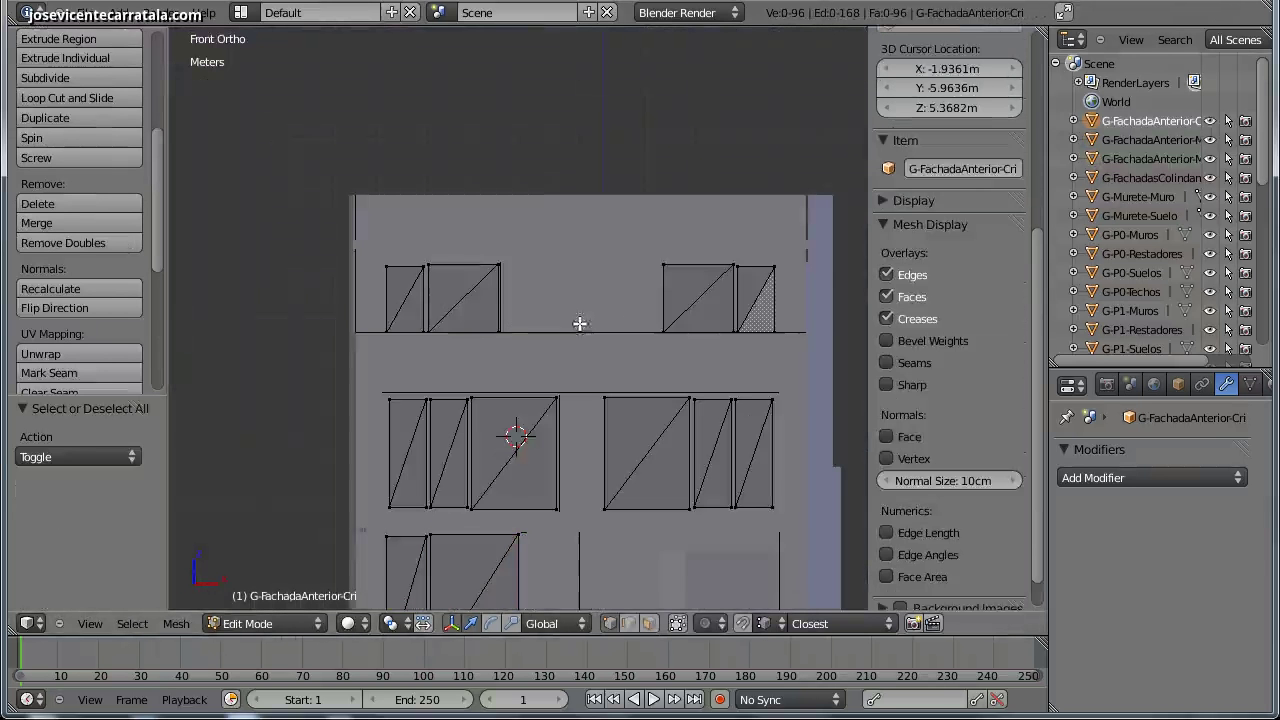
left_click_drag(796, 320, 374, 343)
mouse_move(374, 343)
middle_mouse_down()
mouse_move(520, 391)
mouse_move(500, 321)
mouse_move(543, 317)
mouse_move(563, 214)
middle_mouse_up()
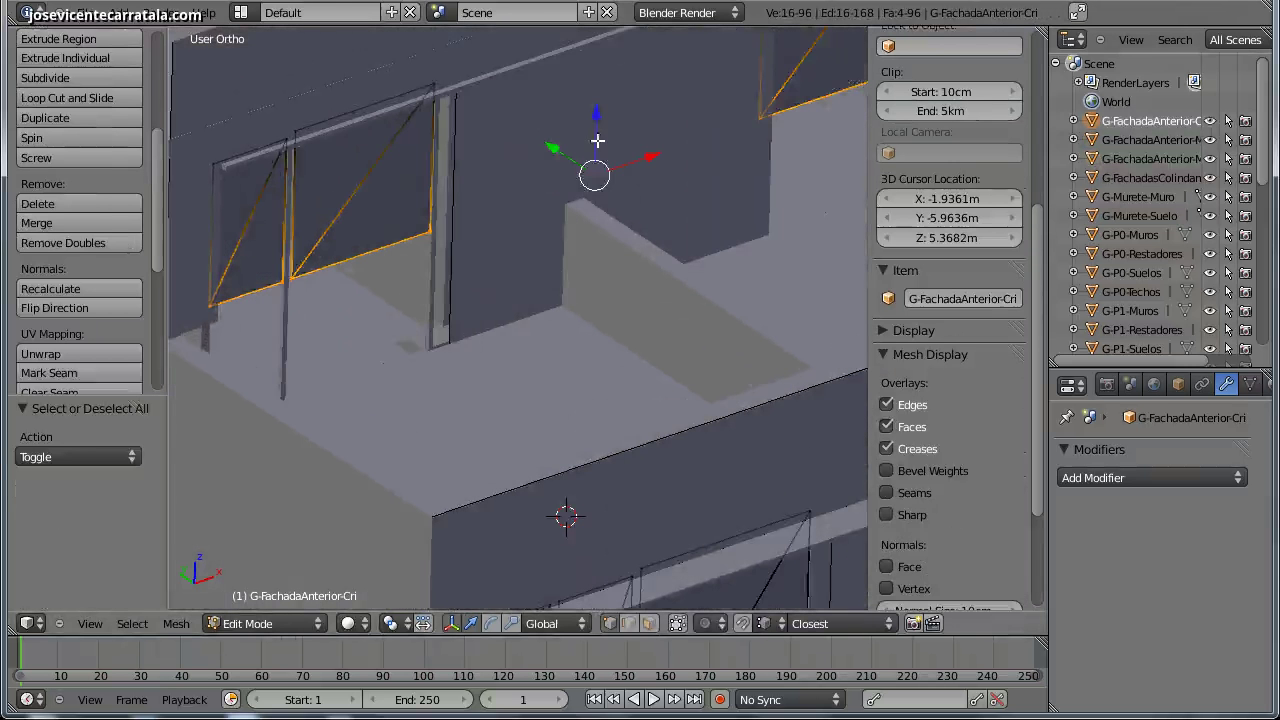
- Lower the pane bottoms 1.275 m along Z and fine-tune them to meet the floor
key("g")
key("z")
left_click(586, 263)
mouse_move(543, 297)
middle_mouse_down()
mouse_move(557, 334)
mouse_move(532, 270)
middle_mouse_up()
key("g")
key("z")
left_click(557, 261)
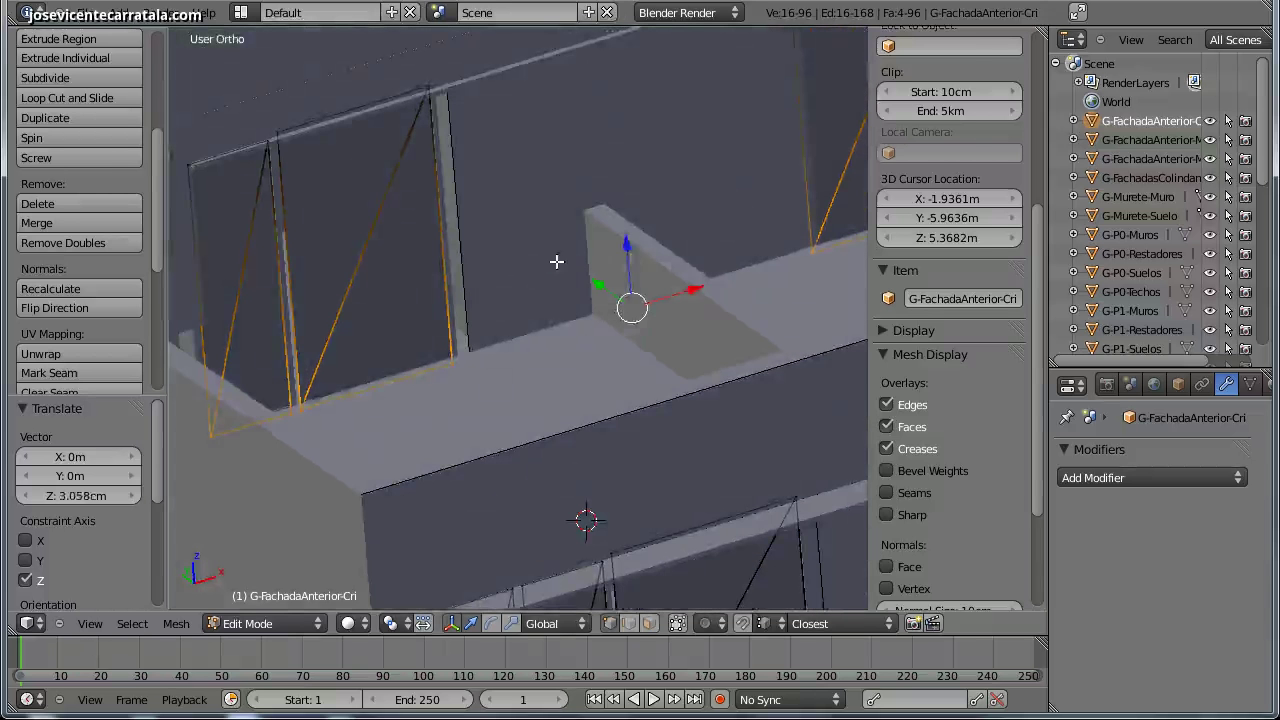
key("Tab")
scroll(545, 300, "down", 3)
mouse_move(532, 344)
middle_mouse_down()
mouse_move(419, 338)
mouse_move(518, 336)
mouse_move(508, 351)
mouse_move(570, 329)
mouse_move(450, 338)
mouse_move(514, 394)
mouse_move(443, 403)
mouse_move(437, 331)
mouse_move(503, 296)
mouse_move(414, 363)
mouse_move(457, 300)
mouse_move(537, 380)
mouse_move(533, 398)
mouse_move(462, 391)
mouse_move(439, 350)
mouse_move(486, 380)
mouse_move(516, 358)
mouse_move(508, 386)
mouse_move(500, 334)
mouse_move(491, 443)
mouse_move(559, 430)
mouse_move(709, 323)
mouse_move(534, 266)
mouse_move(463, 223)
mouse_move(718, 490)
mouse_move(592, 364)
mouse_move(578, 392)
mouse_move(643, 405)
mouse_move(733, 293)
mouse_move(580, 258)
mouse_move(563, 291)
middle_mouse_up()
scroll(518, 336, "up", 3)
scroll(518, 336, "down", 2)
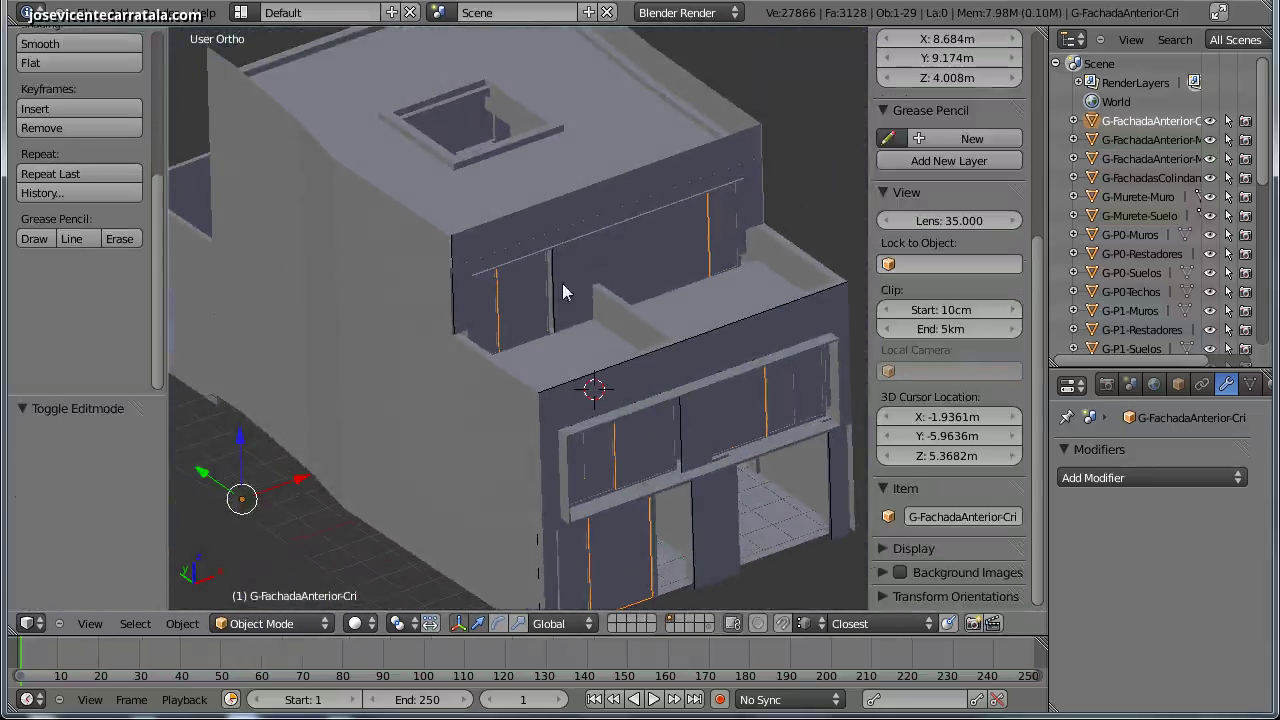